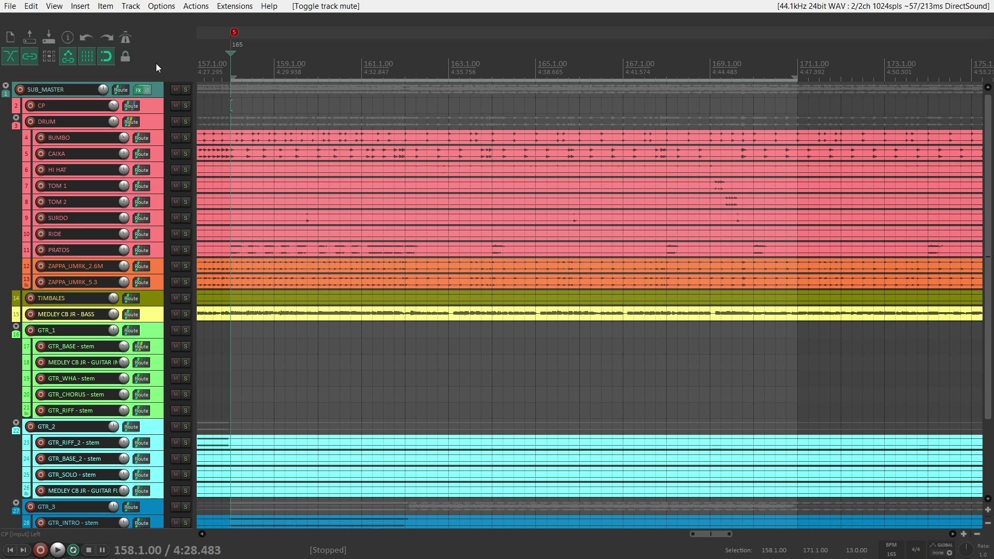
# Play the selected section from bar 158 with the full mix and stop playback
pyautogui.click(158, 111)
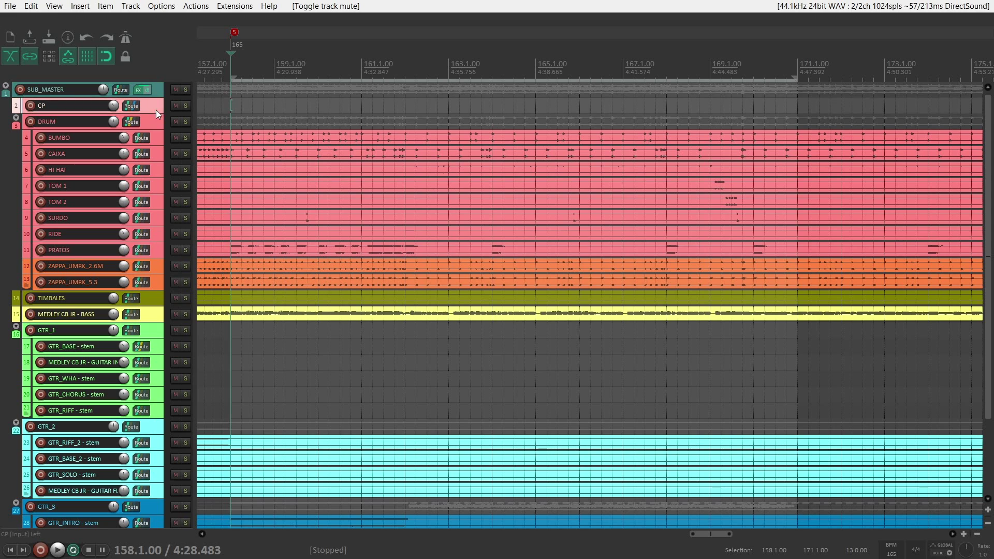
pyautogui.click(157, 281)
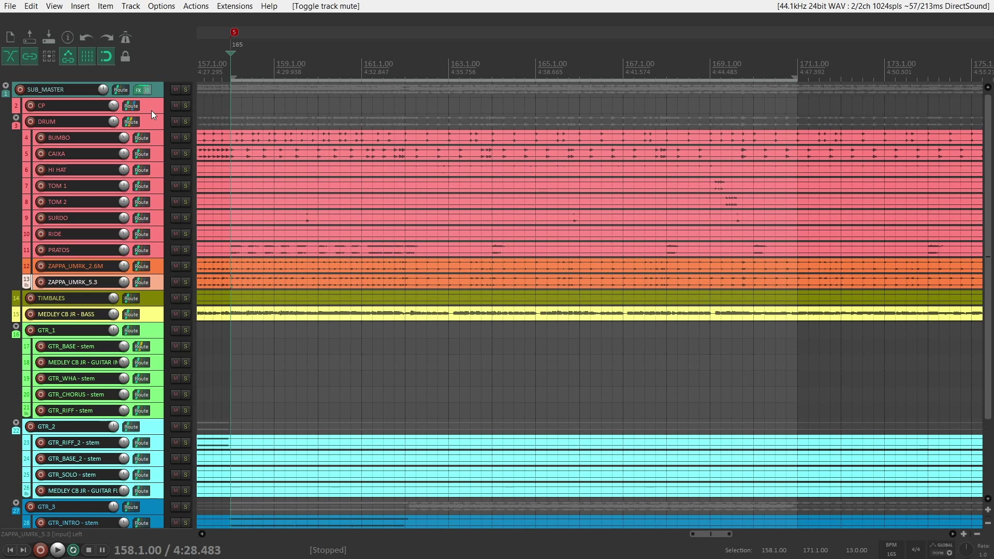
pyautogui.press('space')
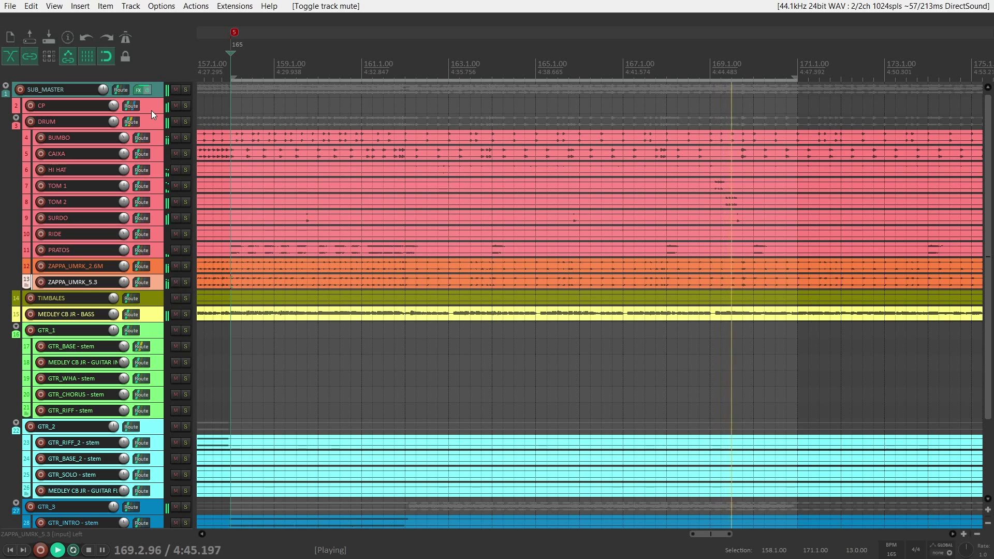
pyautogui.press('space')
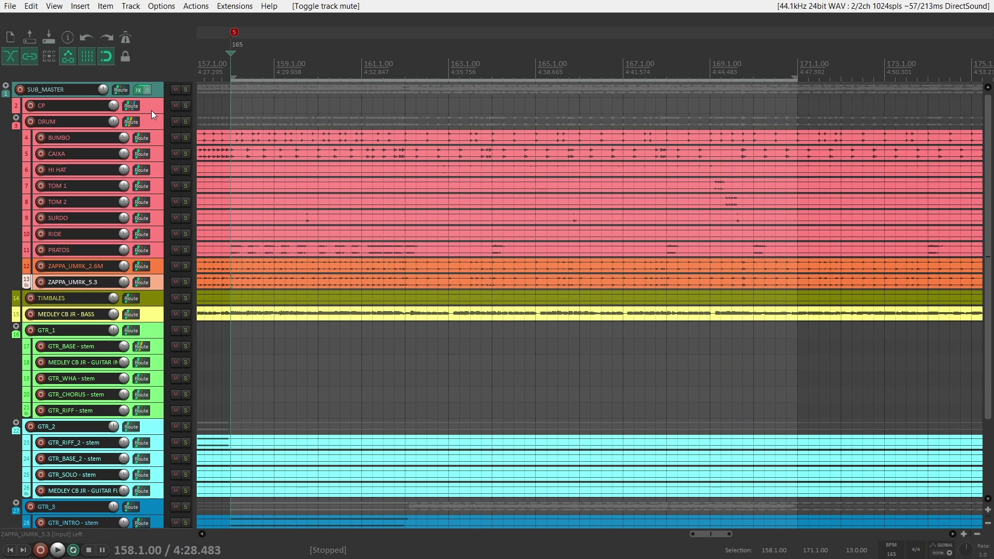
# Go through the individual drum tracks one by one, from BUMBO down to PRATOS
pyautogui.click(158, 133)
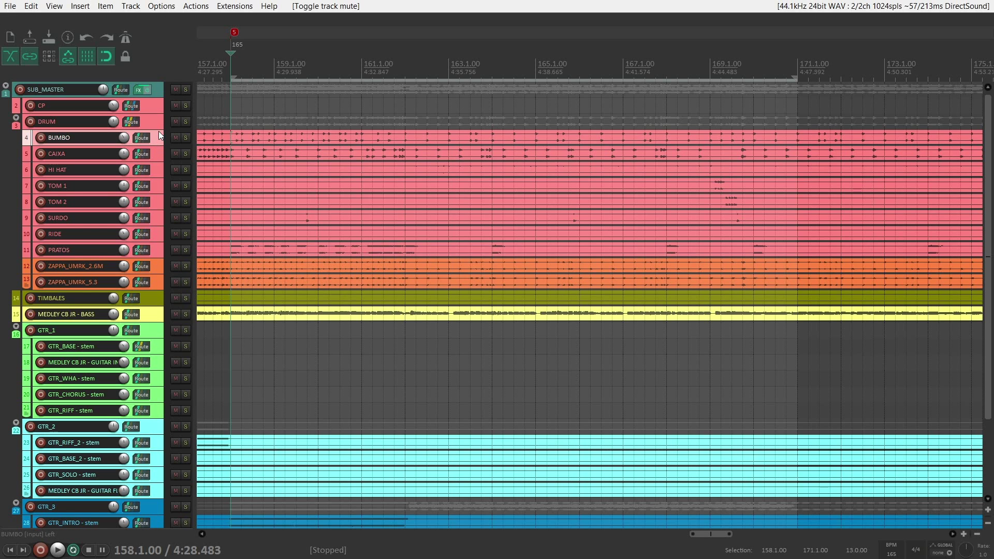
pyautogui.click(157, 157)
pyautogui.click(160, 169)
pyautogui.click(157, 184)
pyautogui.click(157, 204)
pyautogui.click(154, 217)
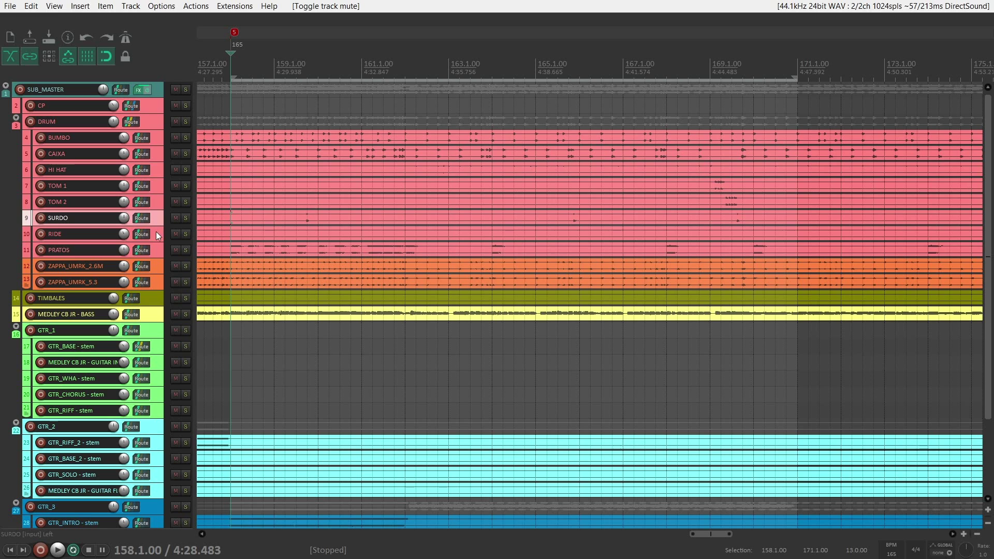
pyautogui.click(156, 233)
pyautogui.click(157, 245)
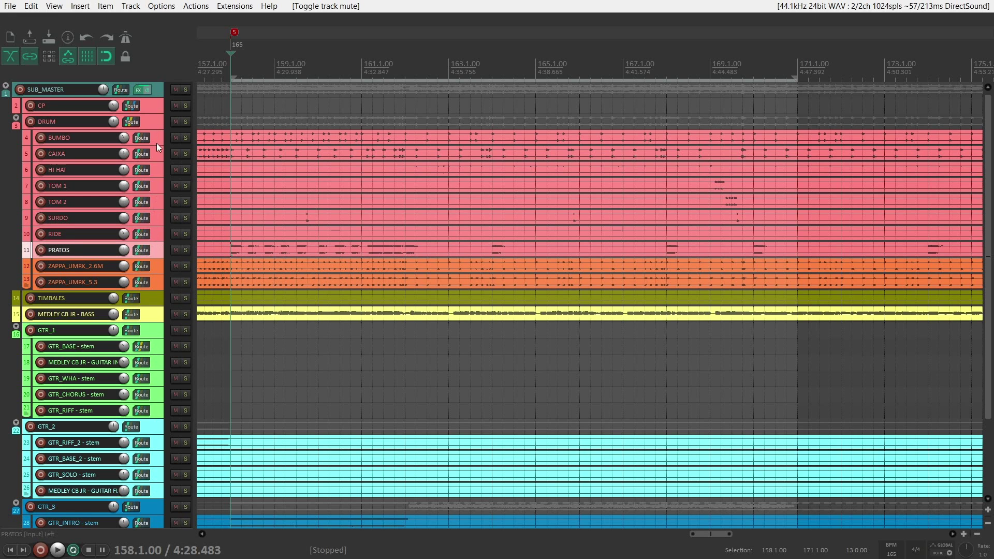
# Solo the DRUM folder and mute the CP track and both ZAPPA_UMRK tracks in the mixer
pyautogui.click(183, 125)
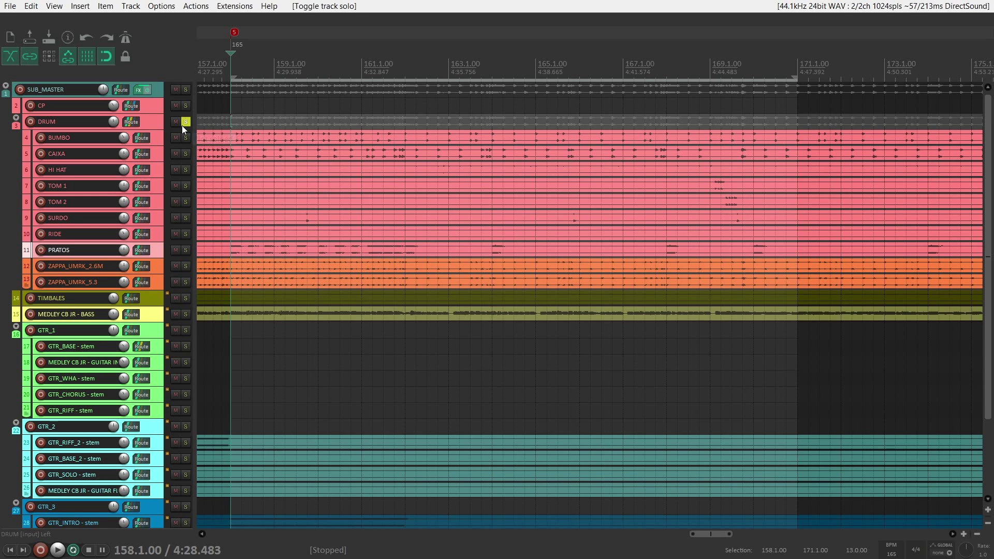
pyautogui.hotkey('ctrl', 'm')
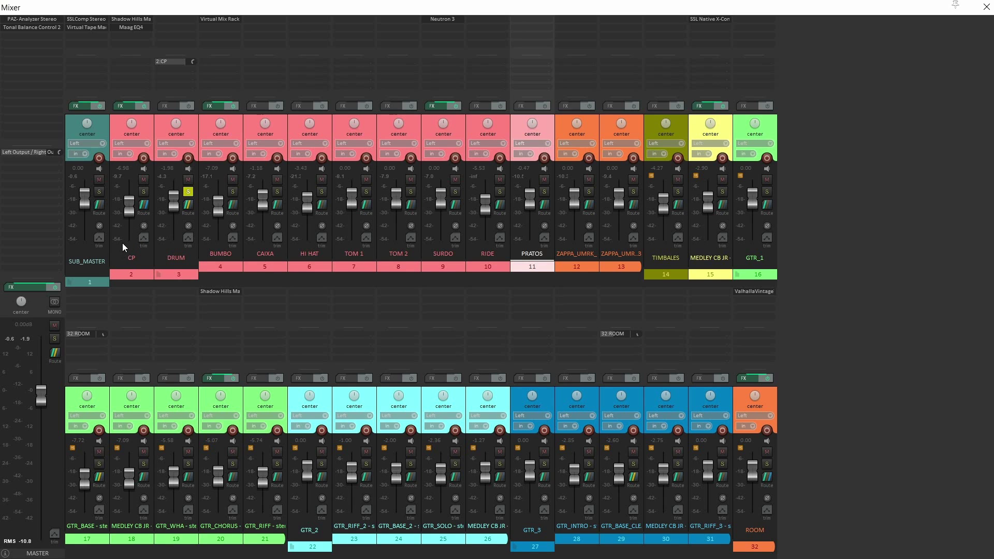
pyautogui.click(145, 180)
pyautogui.click(589, 179)
# Bypass the effects on the SURDO and BUMBO tracks and listen to the dry drums over the selected section
pyautogui.click(449, 106)
pyautogui.click(231, 107)
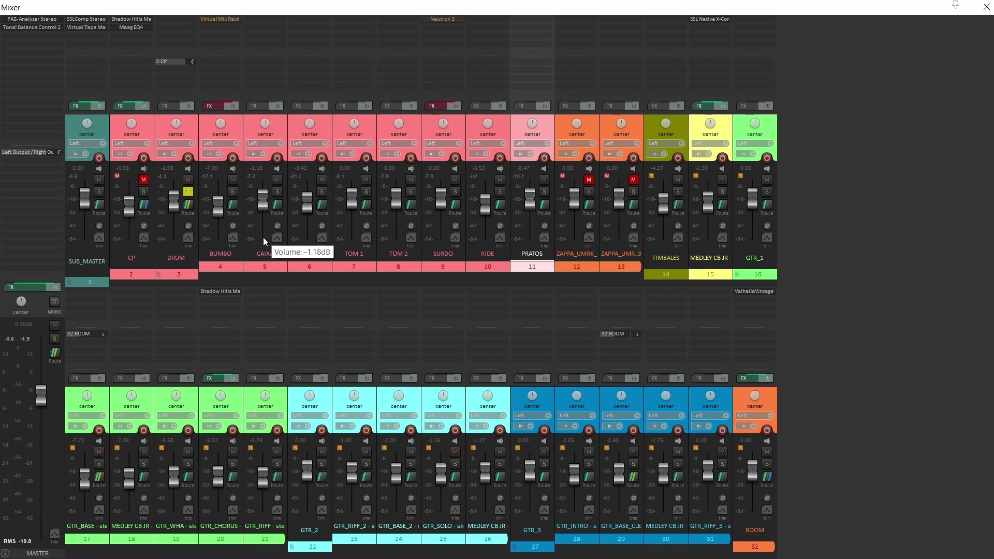
pyautogui.press('space')
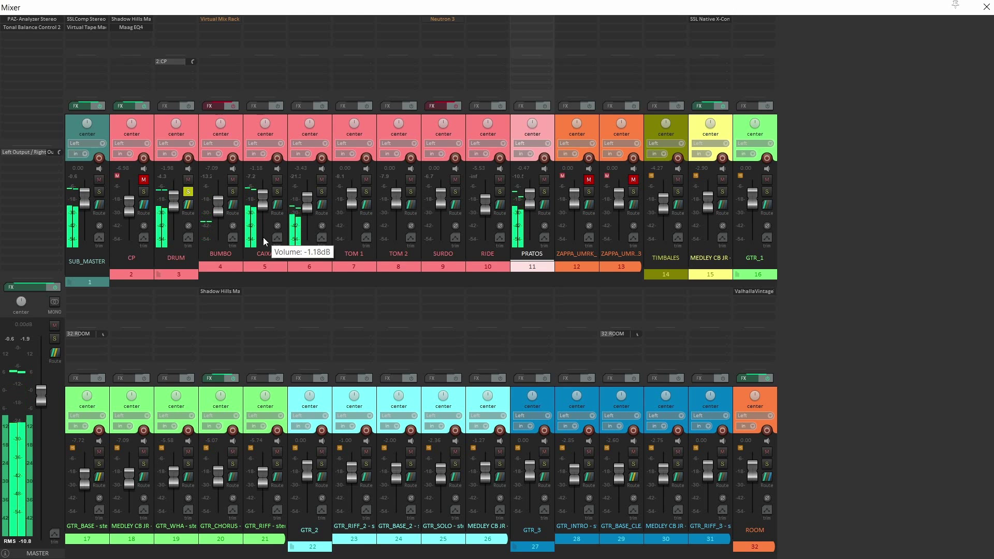
pyautogui.hotkey('ctrl', 'm')
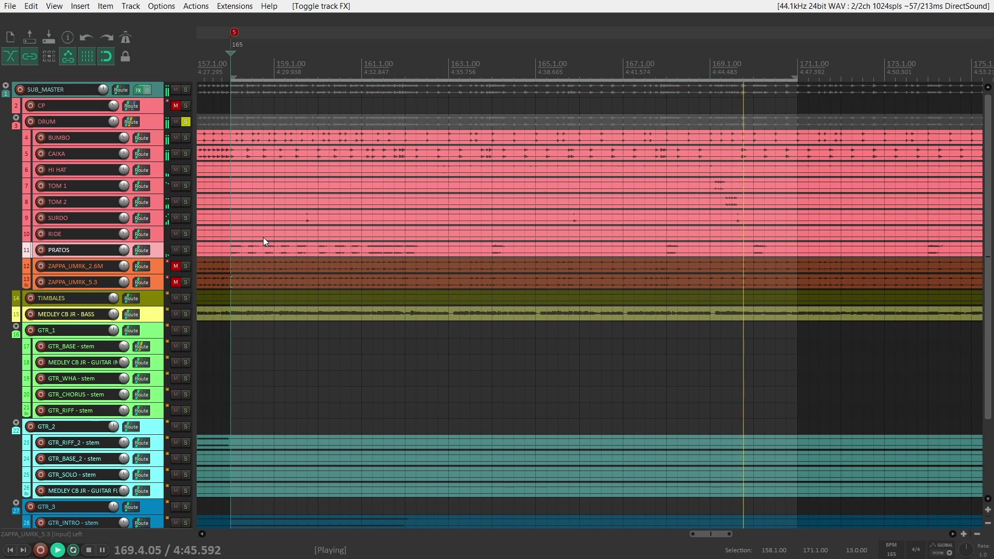
pyautogui.press('space')
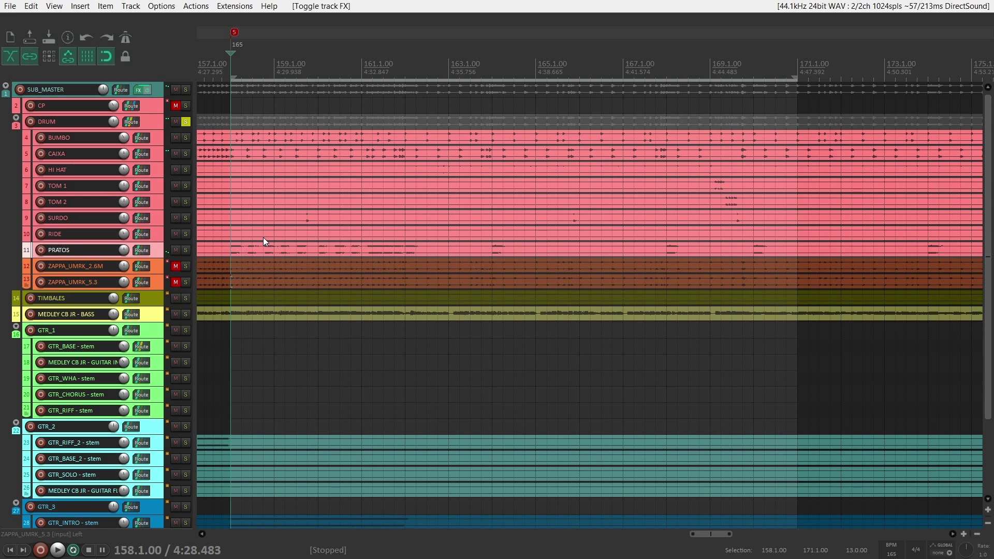
# Re-enable the effects on BUMBO and SURDO and unmute both ZAPPA_UMRK tracks in the mixer
pyautogui.hotkey('ctrl', 'm')
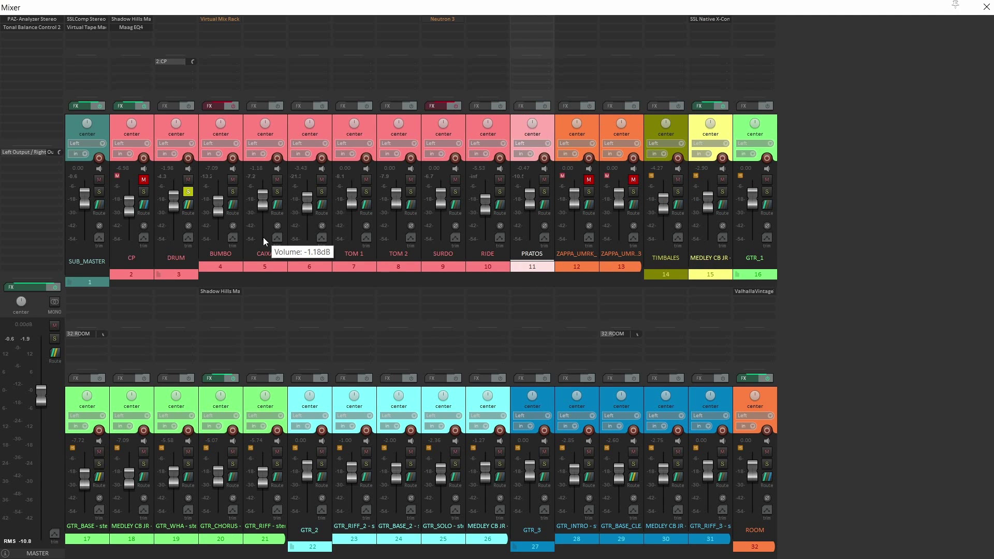
pyautogui.click(233, 106)
pyautogui.click(455, 106)
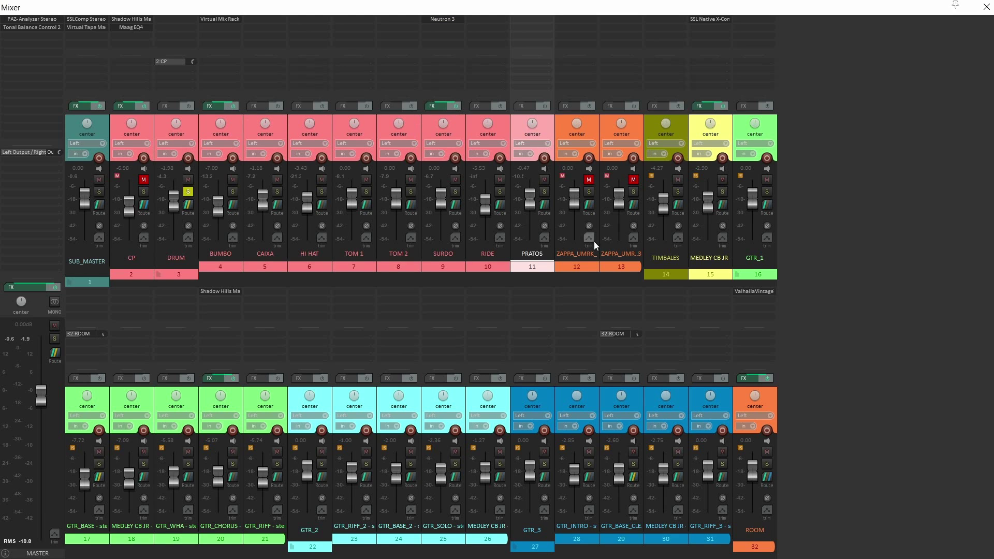
pyautogui.click(589, 179)
pyautogui.click(633, 179)
pyautogui.click(590, 129)
pyautogui.click(611, 129)
pyautogui.click(594, 126)
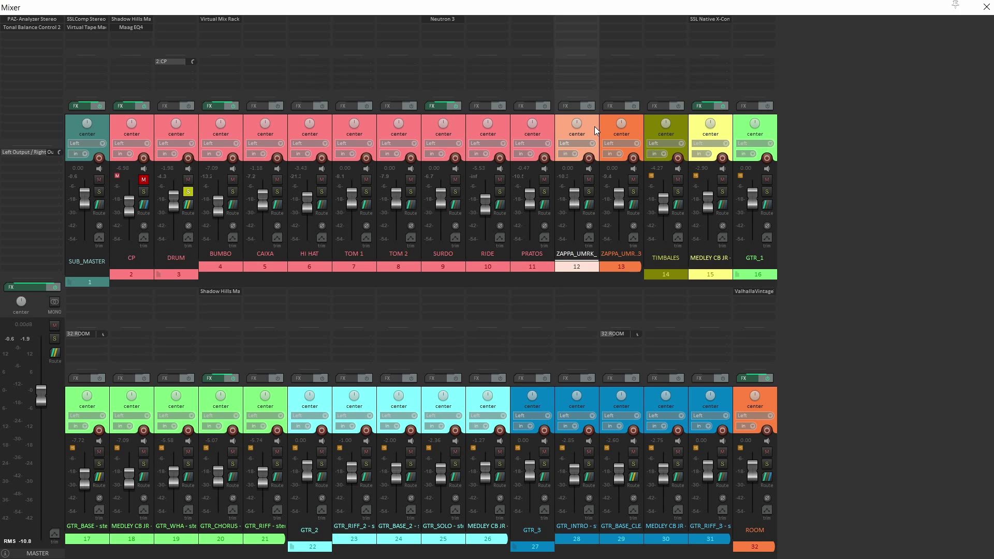
# Close the mixer, insert a new track and move it between the CP track and the DRUM folder
pyautogui.hotkey('ctrl', 'm')
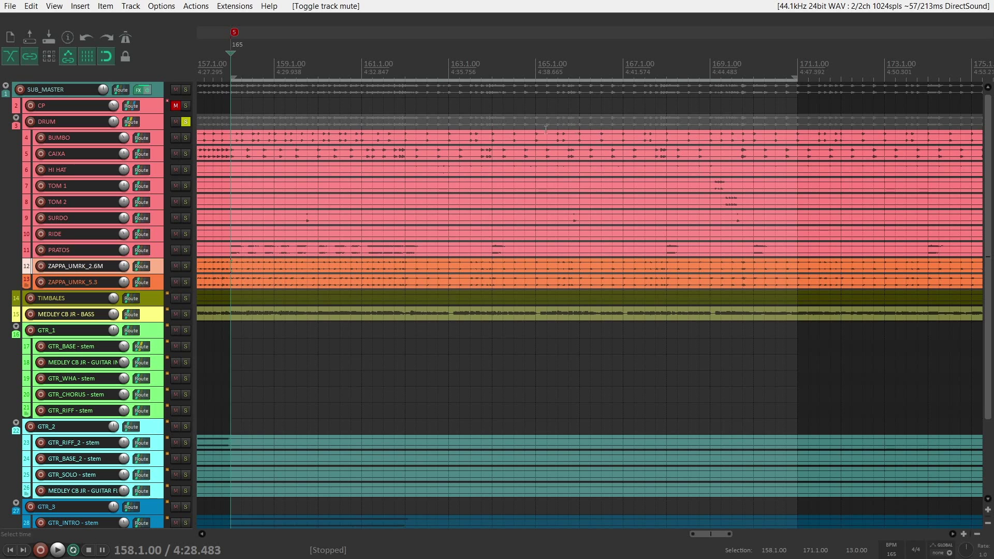
pyautogui.click(154, 250)
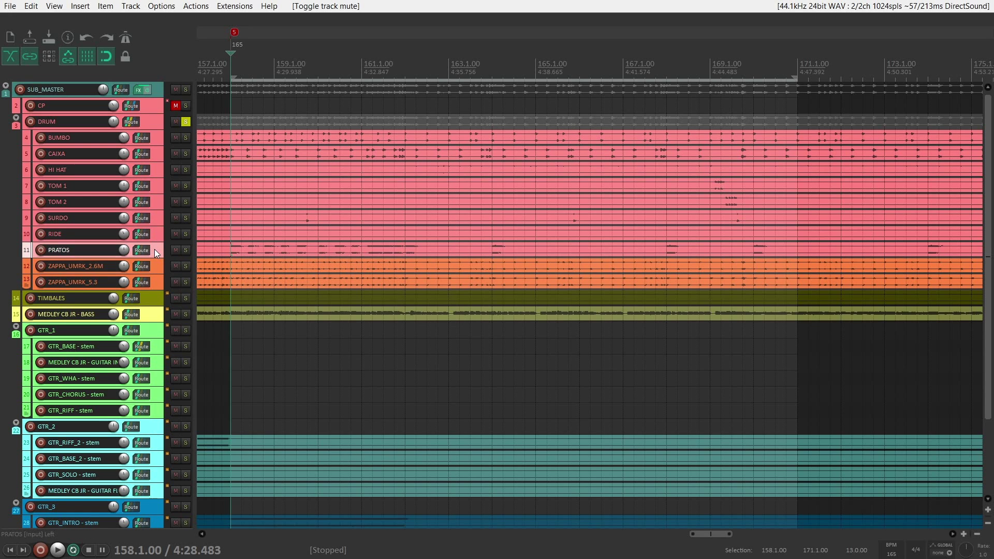
pyautogui.hotkey('ctrl', 't')
pyautogui.moveTo(154, 266); pyautogui.dragTo(124, 119)
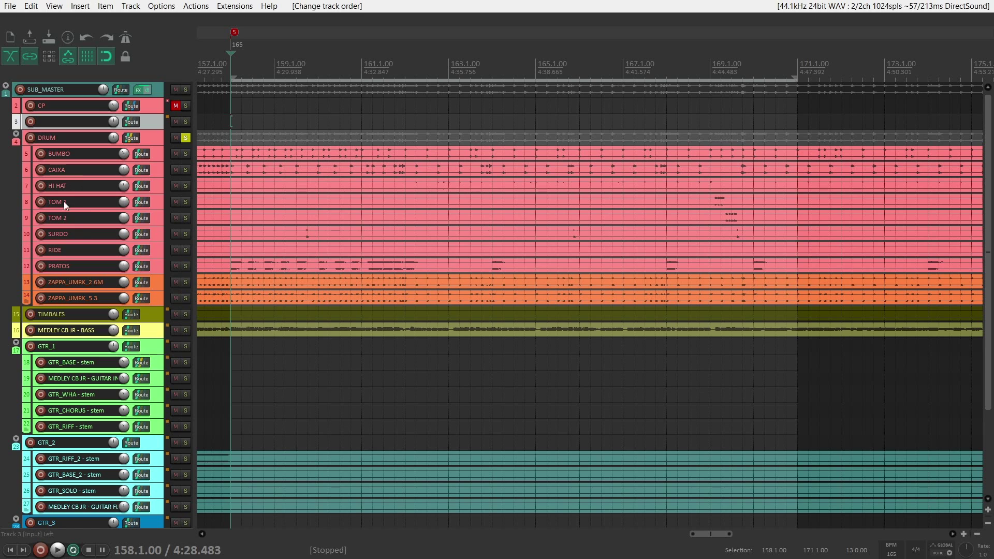
# Add the Altiverb 7 (6ch) reverb plug-in to the new unnamed track above the DRUM folder
pyautogui.moveTo(119, 124)
pyautogui.scroll(3, 115, 158)
pyautogui.scroll(5, 116, 162)
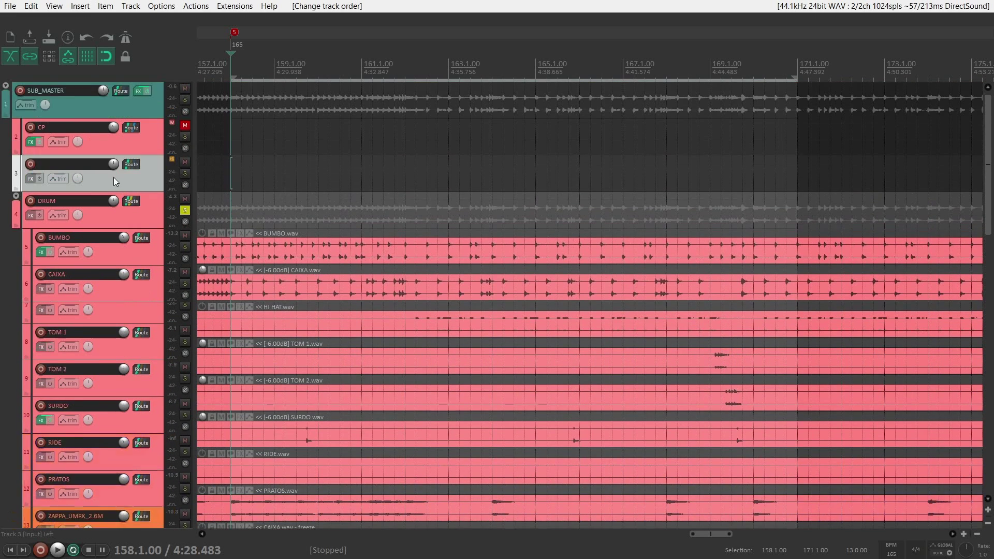
pyautogui.click(30, 179)
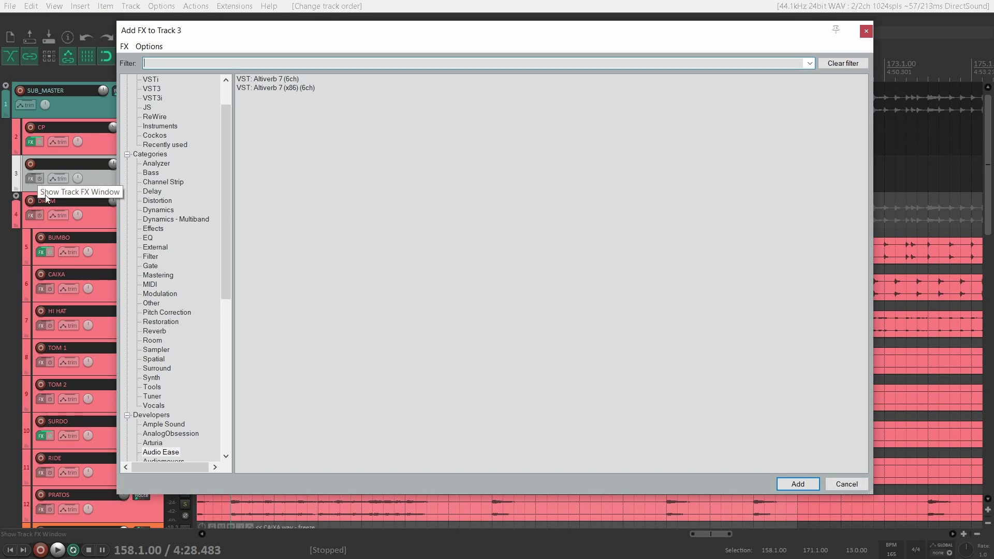
pyautogui.click(266, 80)
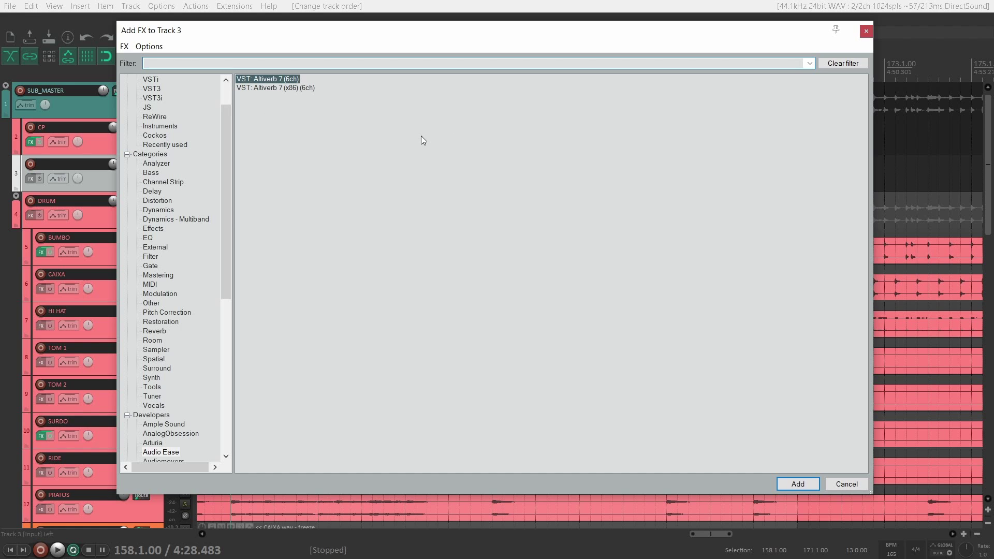
pyautogui.press('Return')
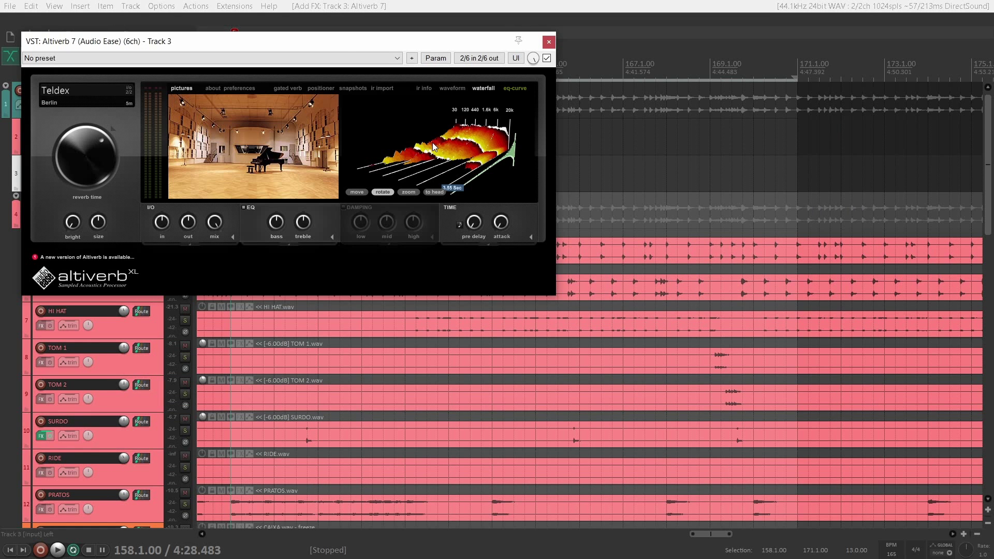
# Load the 20th c. Fox scoring stage impulse response from Altiverb's studio & scoring category
pyautogui.moveTo(344, 46); pyautogui.dragTo(517, 40)
pyautogui.moveTo(418, 143)
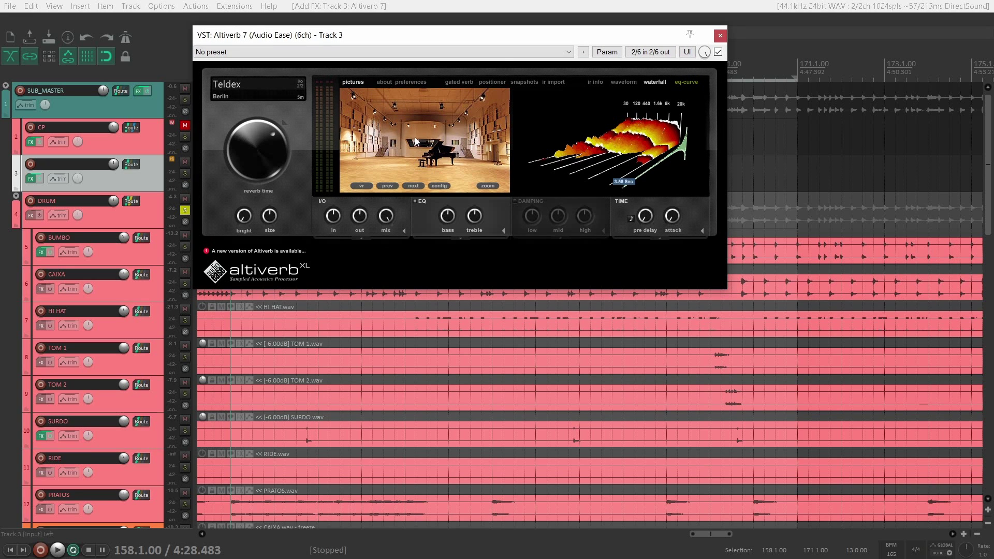
pyautogui.click(422, 146)
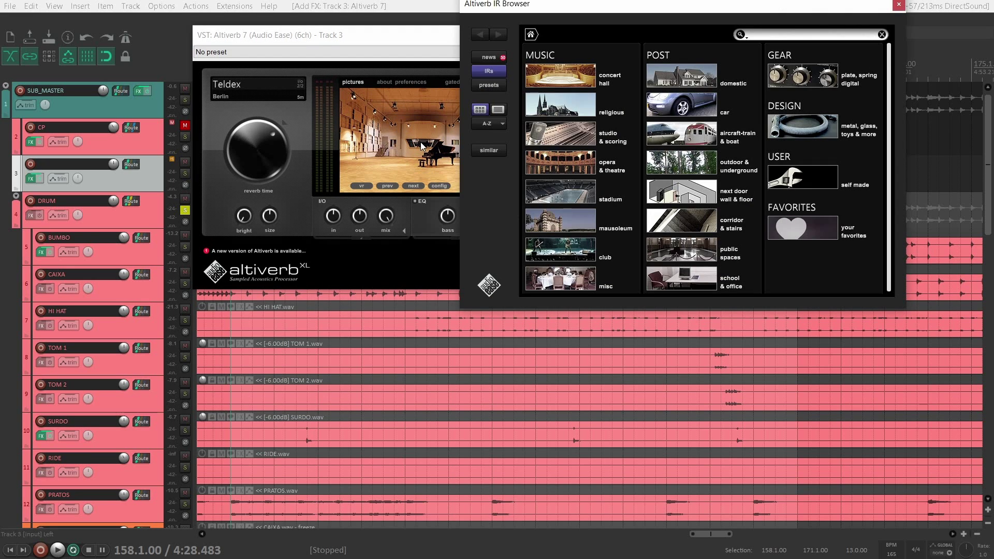
pyautogui.moveTo(602, 12); pyautogui.dragTo(593, 208)
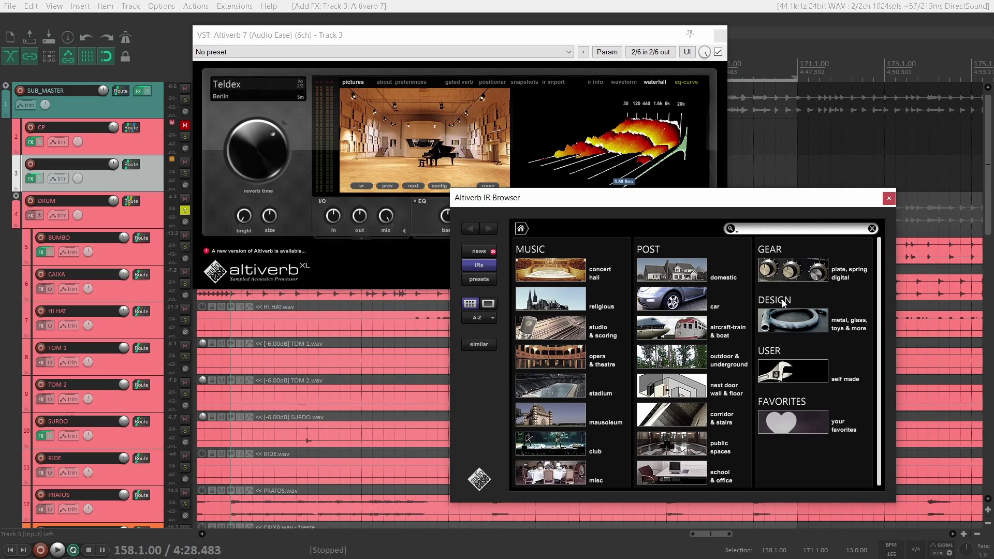
pyautogui.click(570, 327)
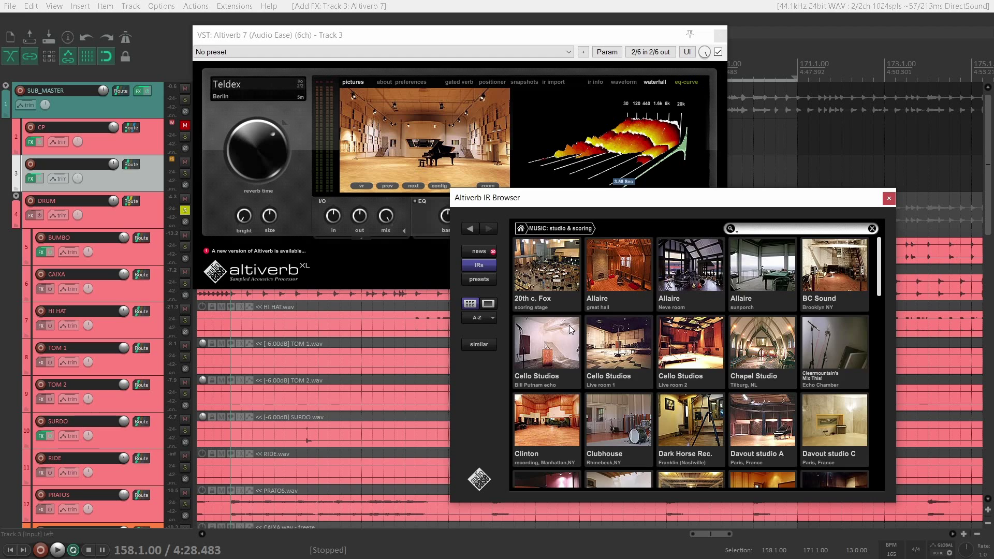
pyautogui.scroll(-10, 577, 322)
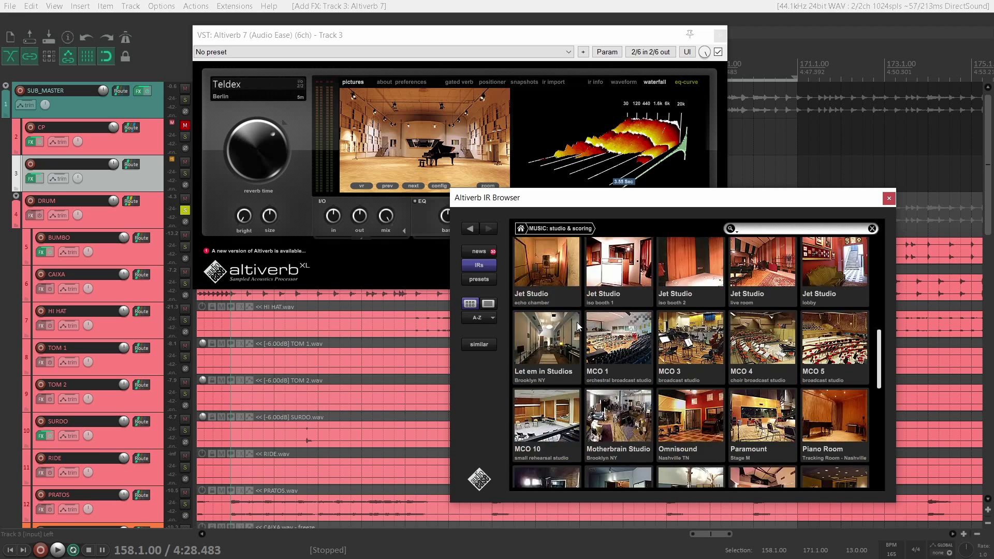
pyautogui.scroll(8, 568, 366)
pyautogui.scroll(3, 569, 365)
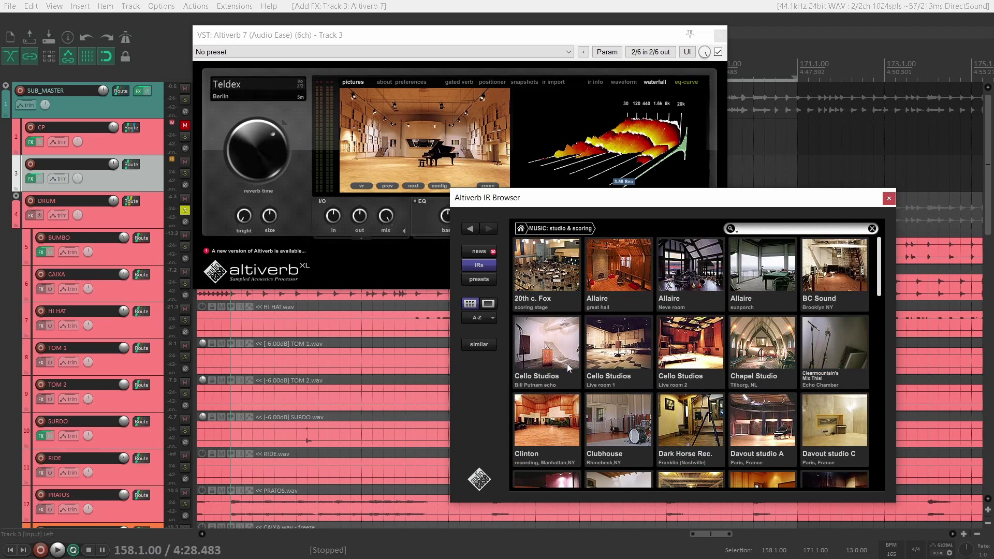
pyautogui.click(536, 271)
pyautogui.moveTo(591, 206); pyautogui.dragTo(602, 239)
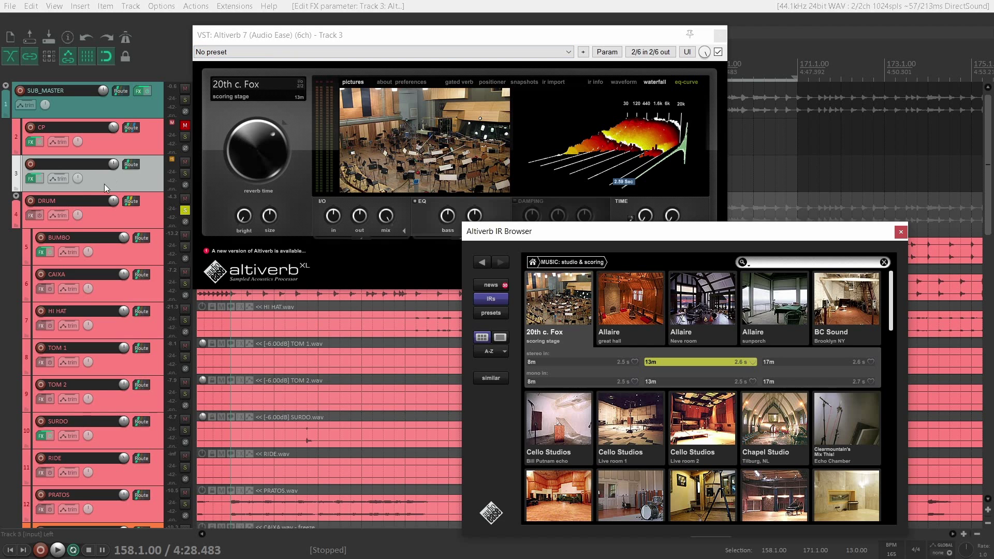
# Create a post-fader send from the DRUM folder to the Altiverb track with the send level at +0.00
pyautogui.moveTo(132, 202); pyautogui.dragTo(134, 163)
pyautogui.click(149, 213)
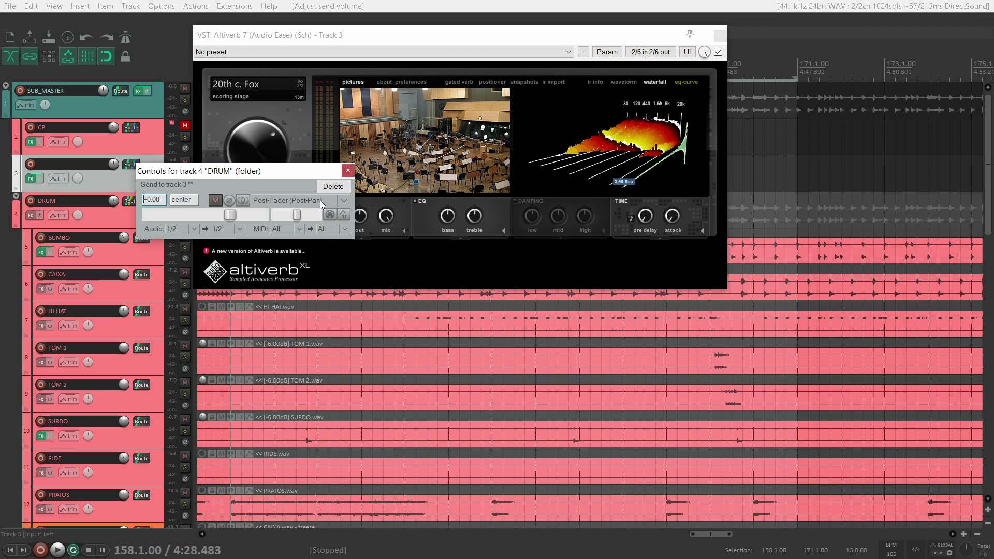
pyautogui.click(348, 171)
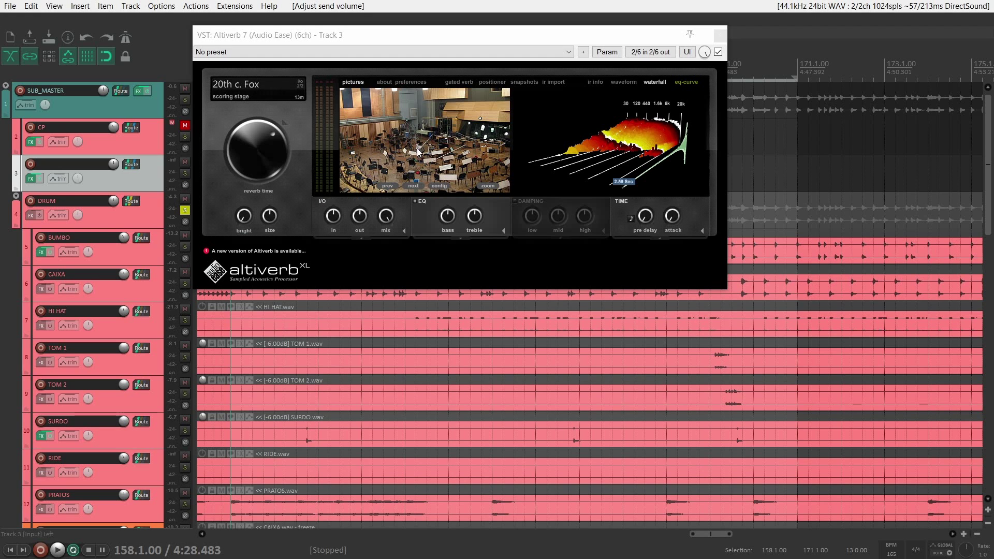
# Solo the Altiverb track and remove the solo from the DRUM folder
pyautogui.click(185, 174)
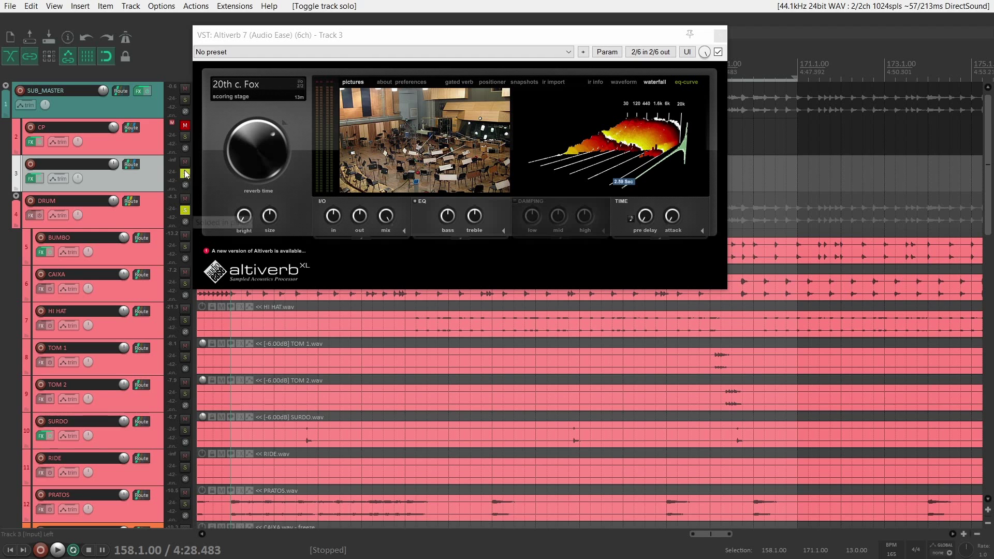
pyautogui.click(183, 210)
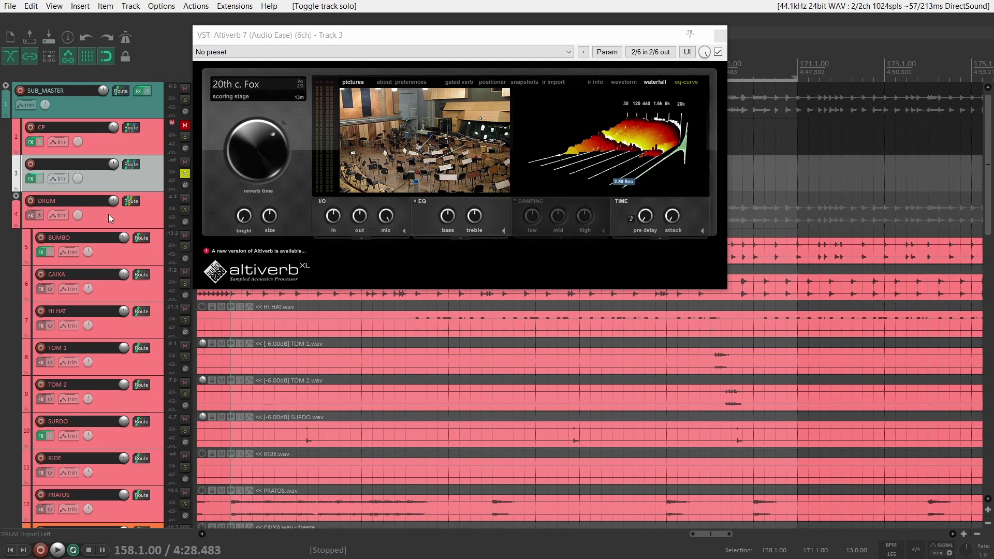
pyautogui.moveTo(429, 41); pyautogui.dragTo(464, 69)
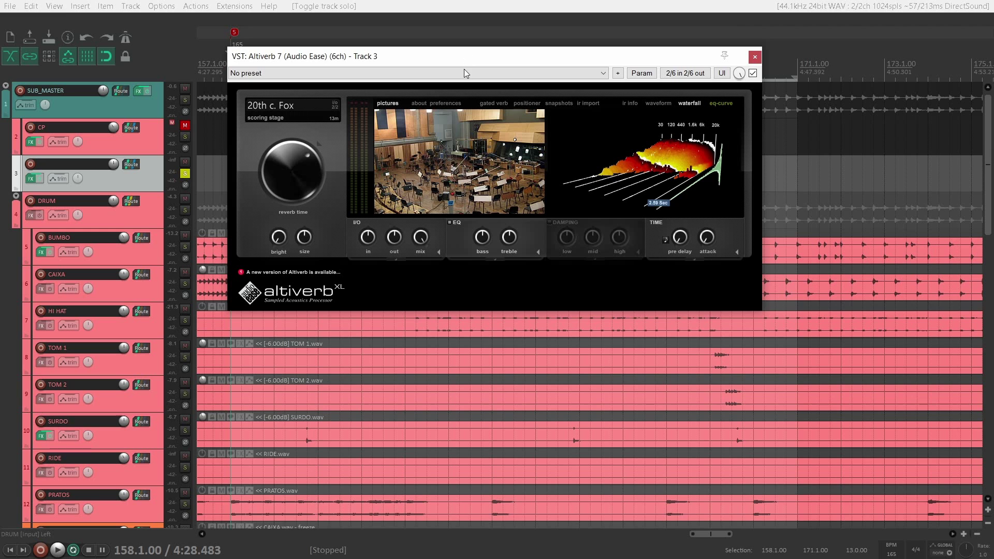
# Audition the Allaire great hall, Neve room and sunporch and BC Sound Brooklyn NY impulse responses on the drums during playback
pyautogui.press('space')
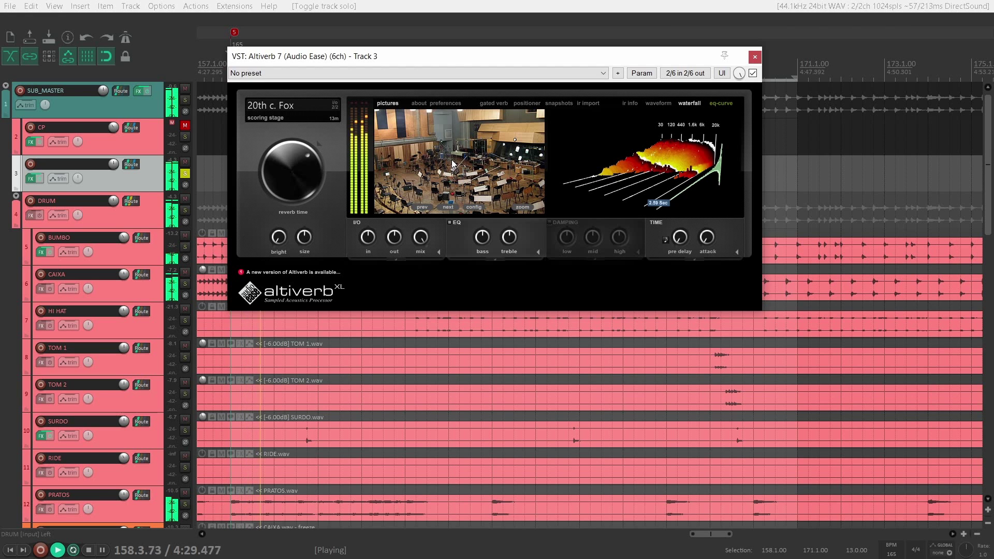
pyautogui.click(453, 165)
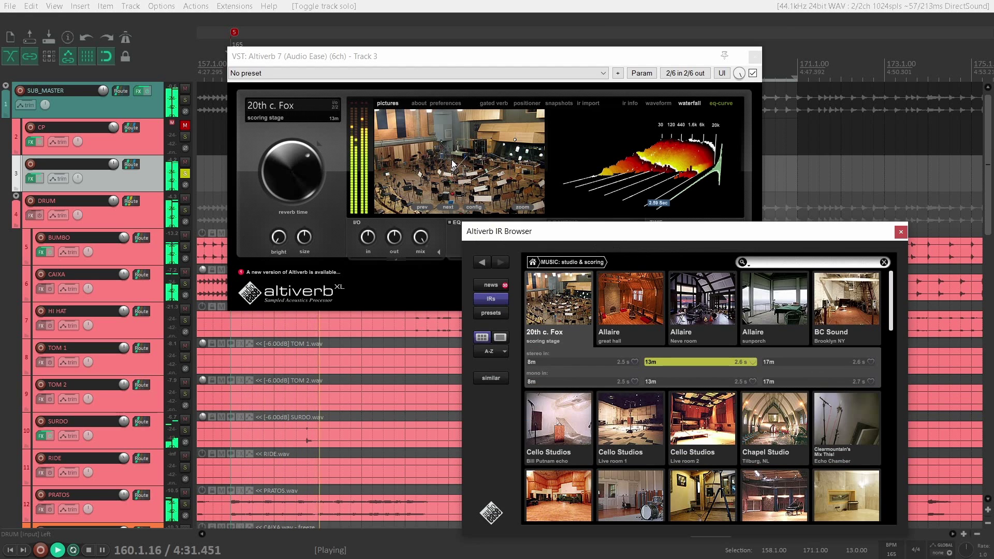
pyautogui.click(622, 311)
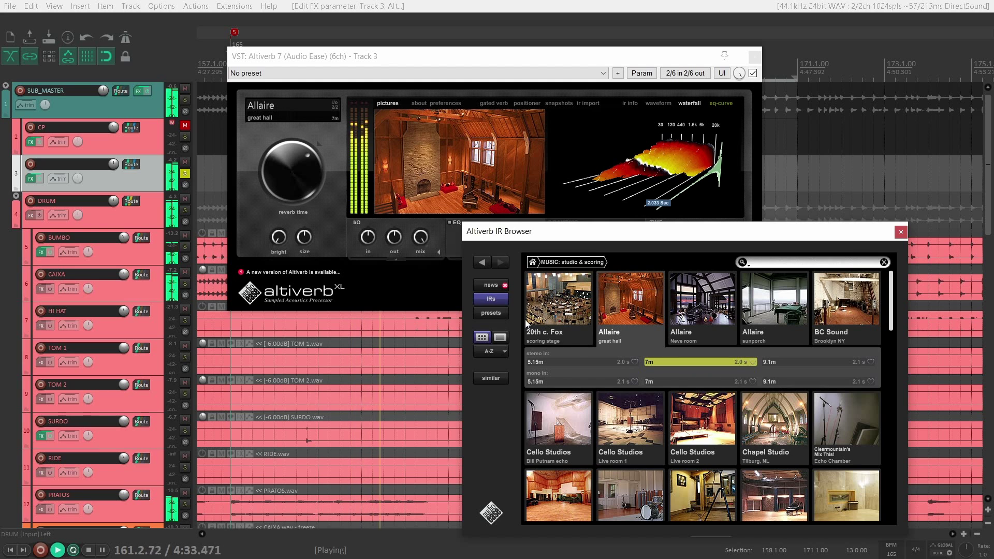
pyautogui.click(707, 303)
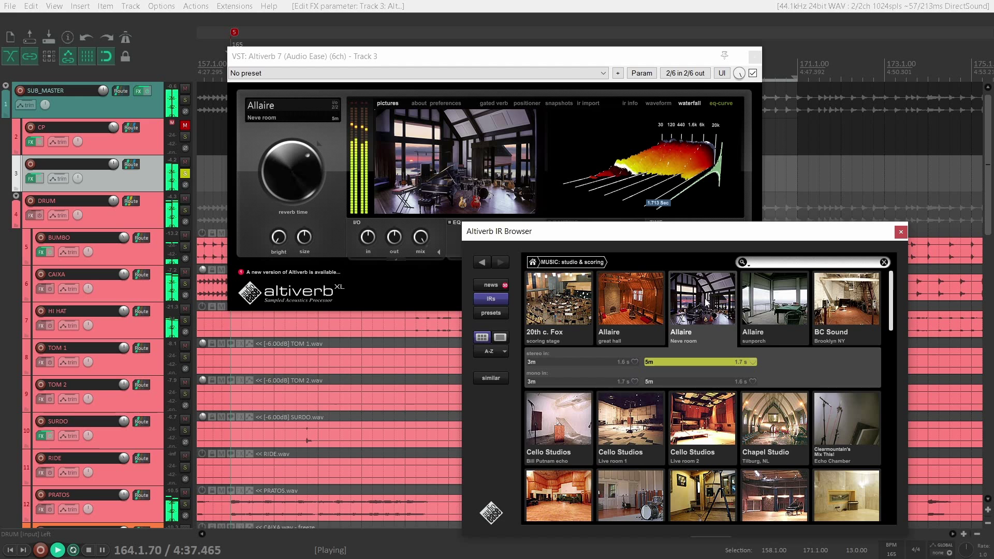
pyautogui.click(758, 302)
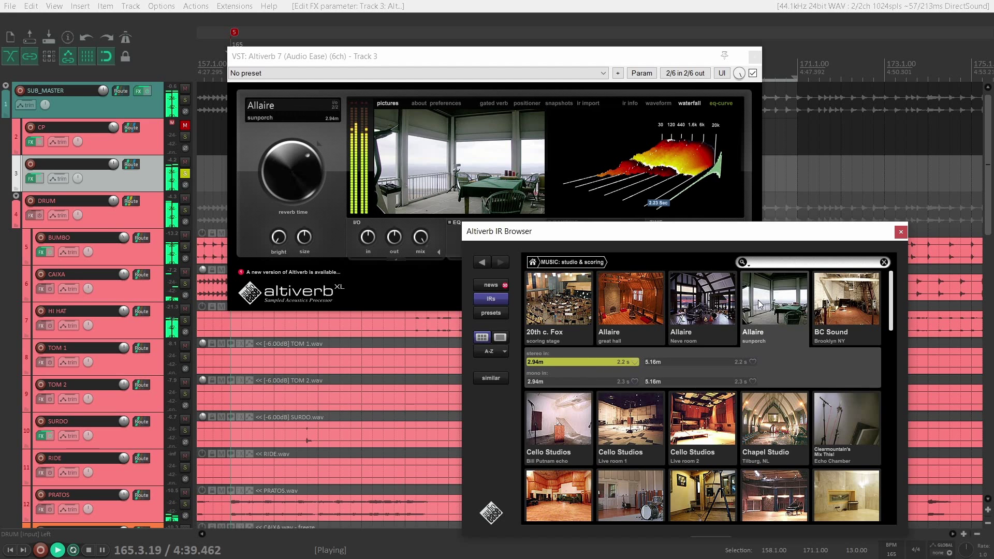
pyautogui.click(833, 303)
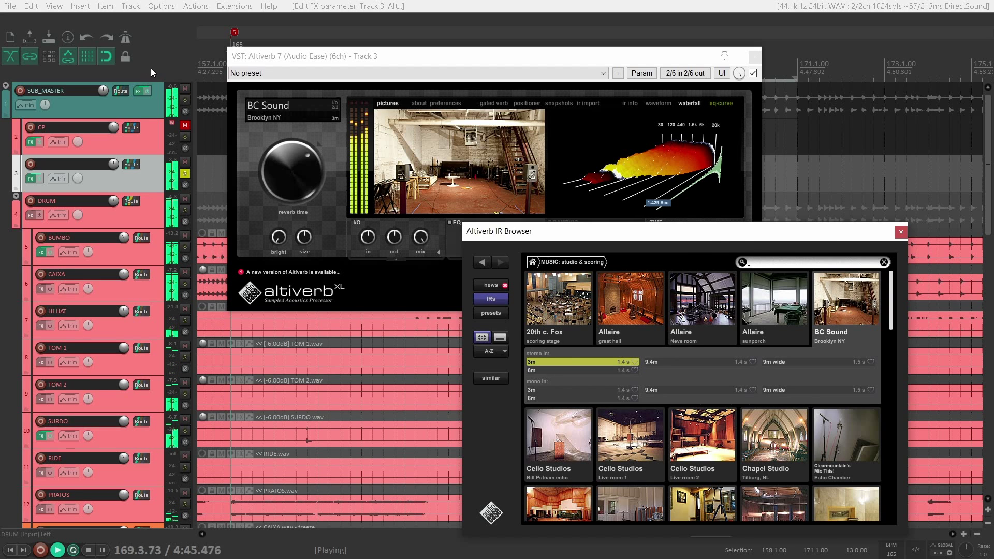
pyautogui.click(169, 54)
pyautogui.press('space')
# Load the Zappa UMRK live room impulse response from Altiverb's studio & scoring category
pyautogui.moveTo(588, 202)
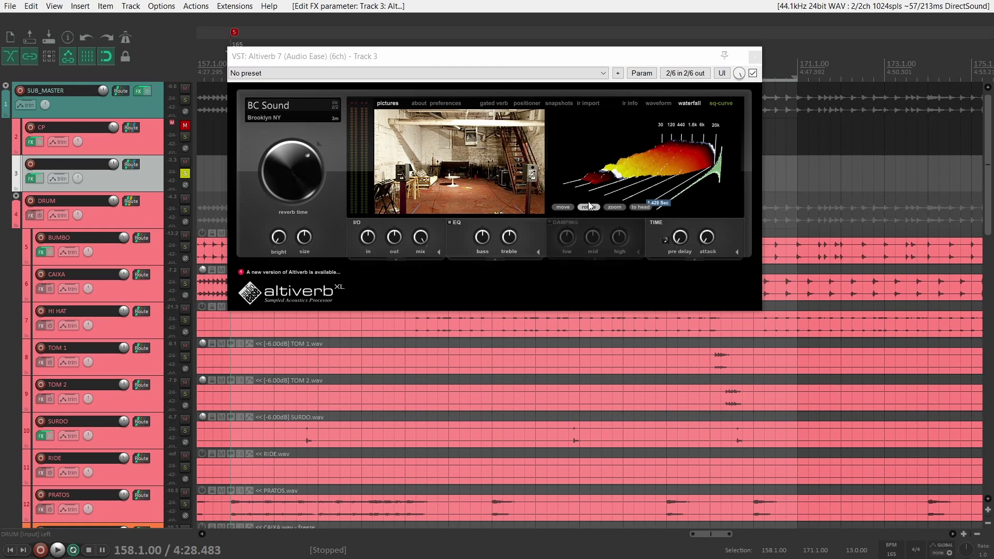
pyautogui.click(476, 180)
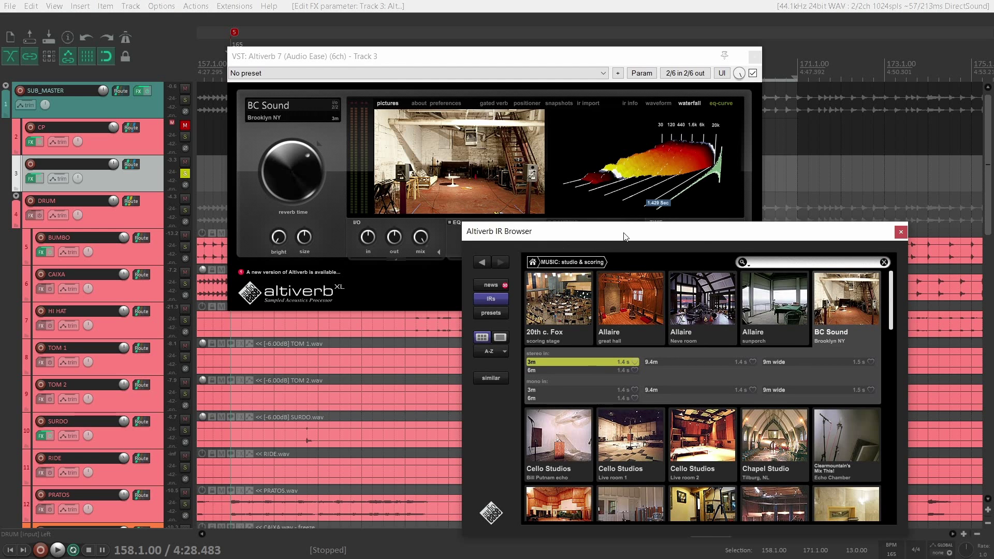
pyautogui.moveTo(625, 237); pyautogui.dragTo(630, 191)
pyautogui.scroll(-10, 596, 349)
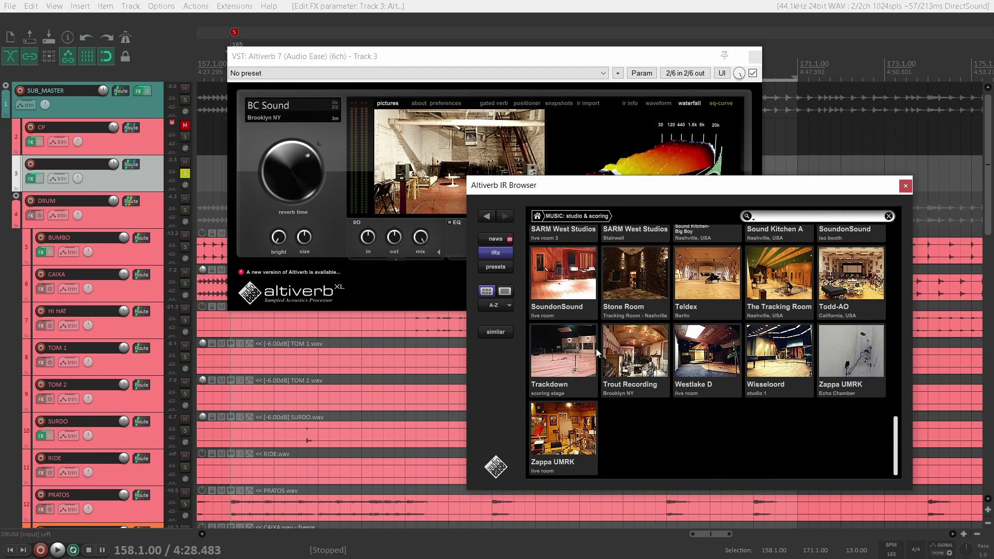
pyautogui.click(569, 422)
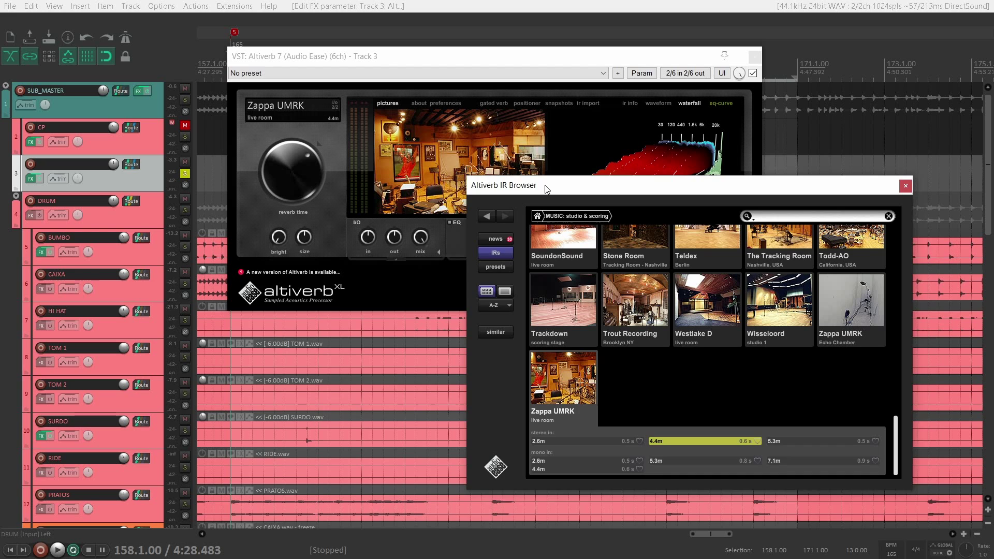
pyautogui.moveTo(547, 189); pyautogui.dragTo(572, 253)
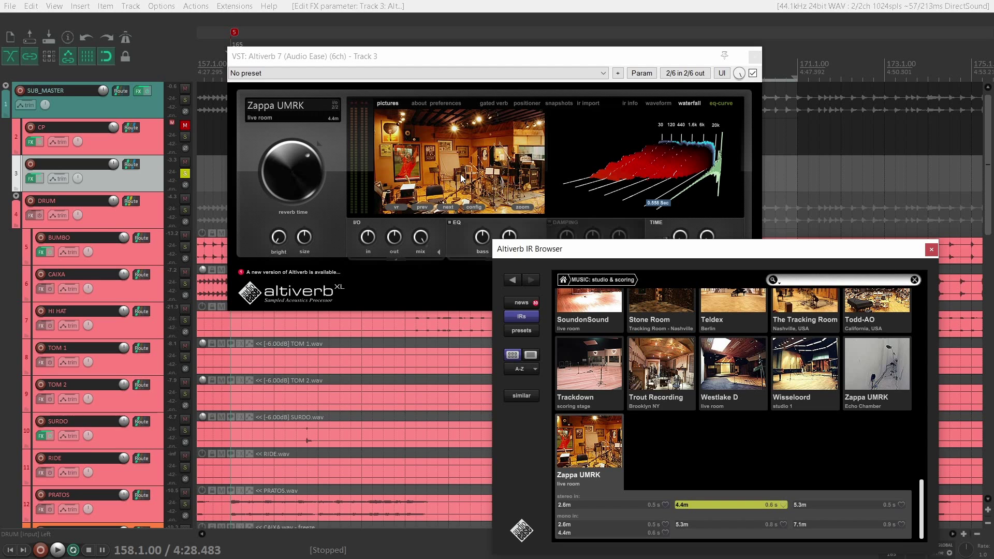
pyautogui.moveTo(591, 249); pyautogui.dragTo(578, 214)
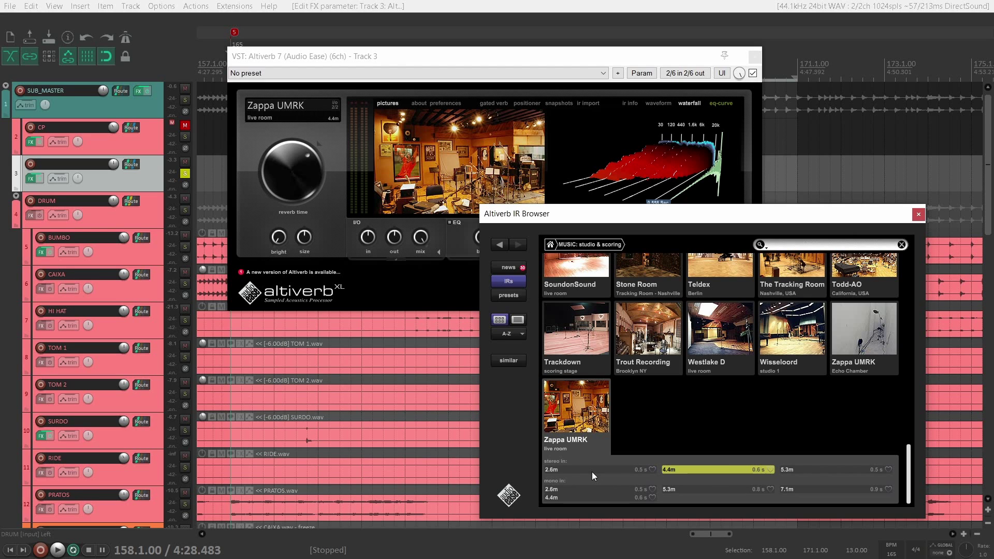
# Compare the waterfall graphs of the Zappa UMRK live room's stereo 2.6m, 4.4m and 5.3m positions
pyautogui.click(568, 470)
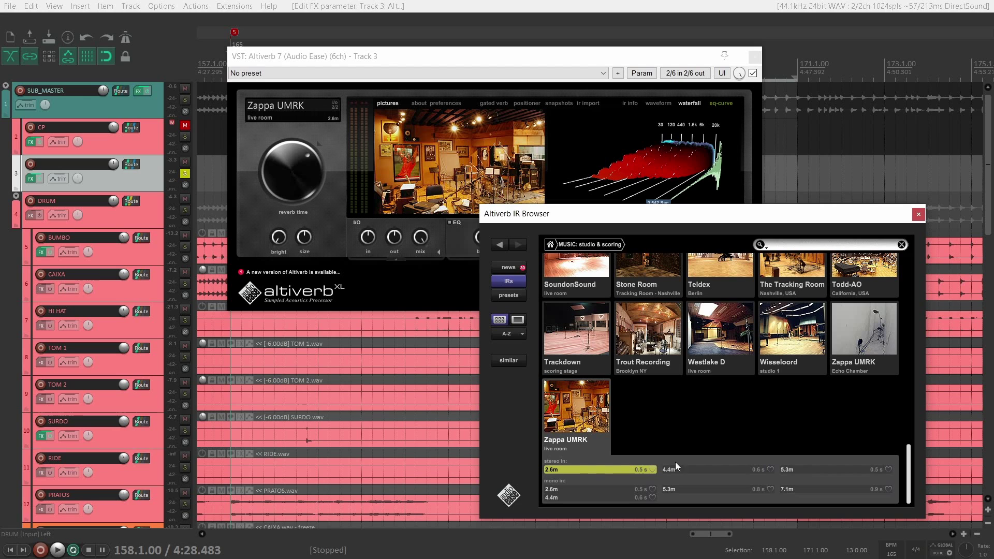
pyautogui.click(801, 469)
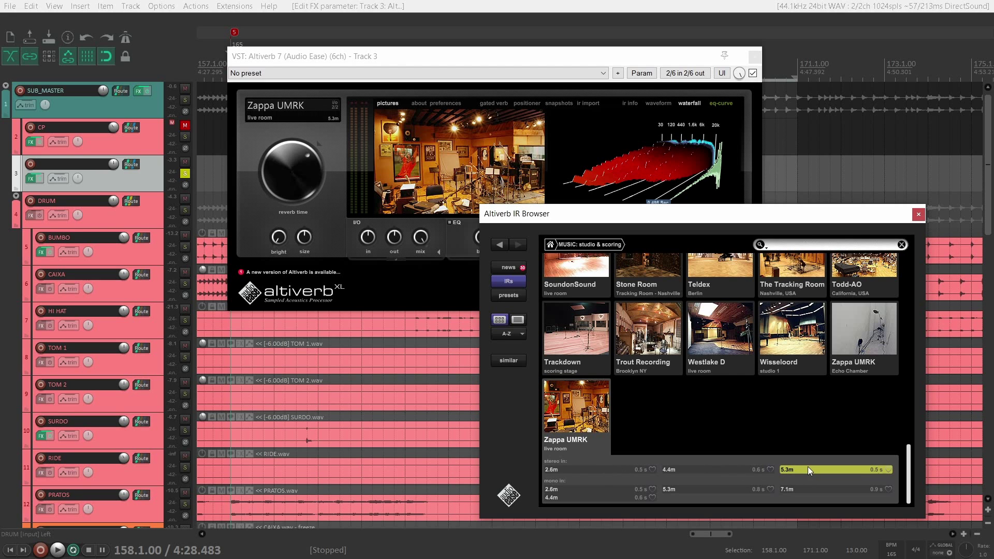
pyautogui.moveTo(539, 64); pyautogui.dragTo(512, 40)
pyautogui.click(428, 147)
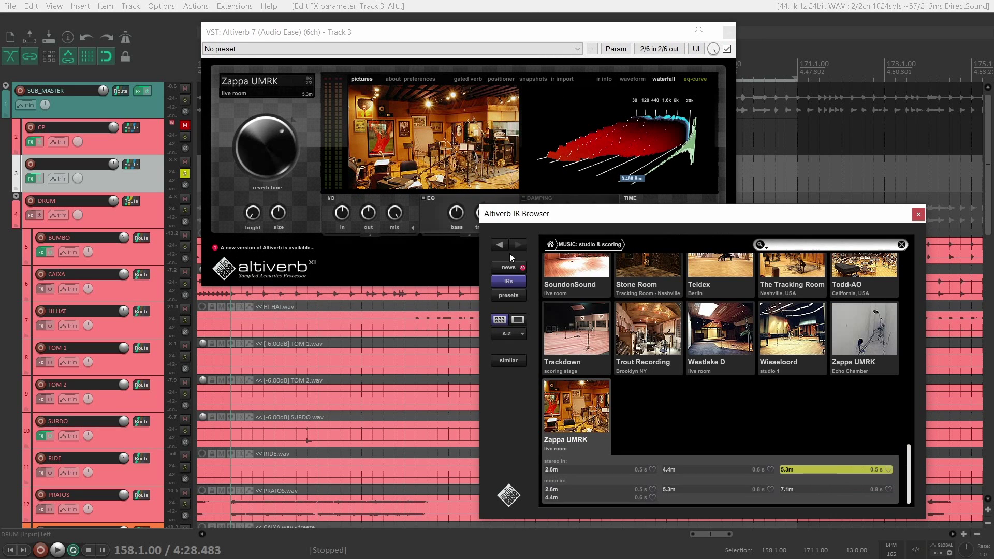
pyautogui.moveTo(640, 133)
pyautogui.click(555, 472)
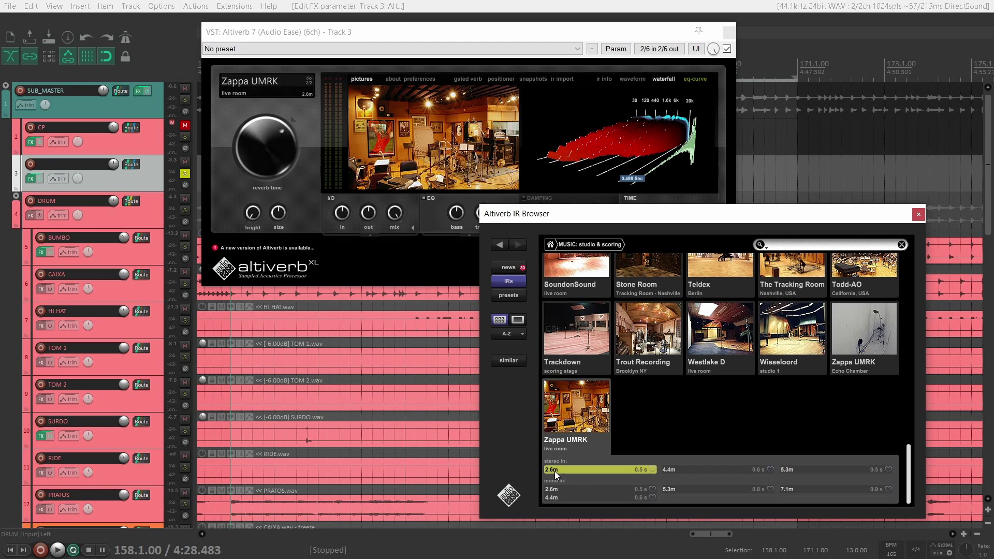
pyautogui.moveTo(632, 124)
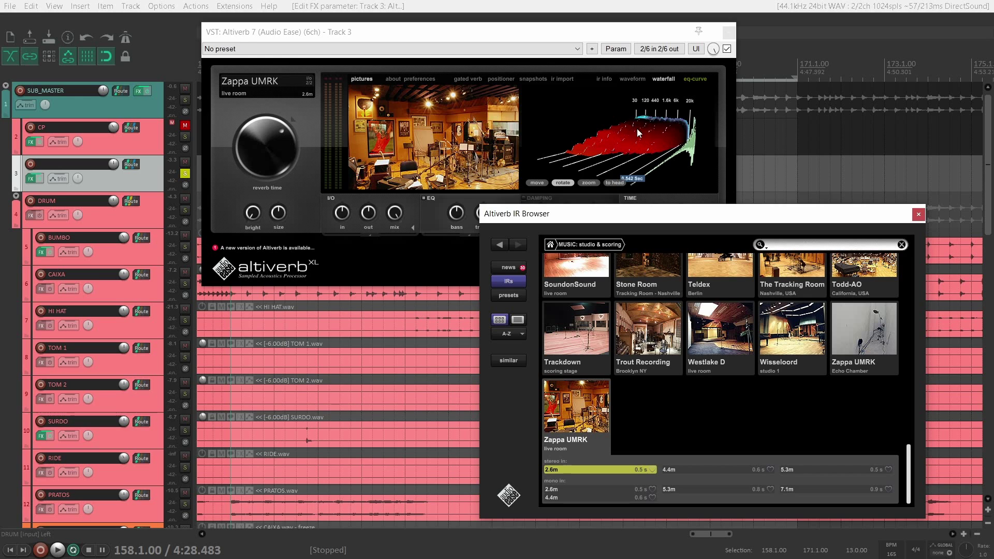
pyautogui.click(692, 468)
pyautogui.moveTo(634, 135)
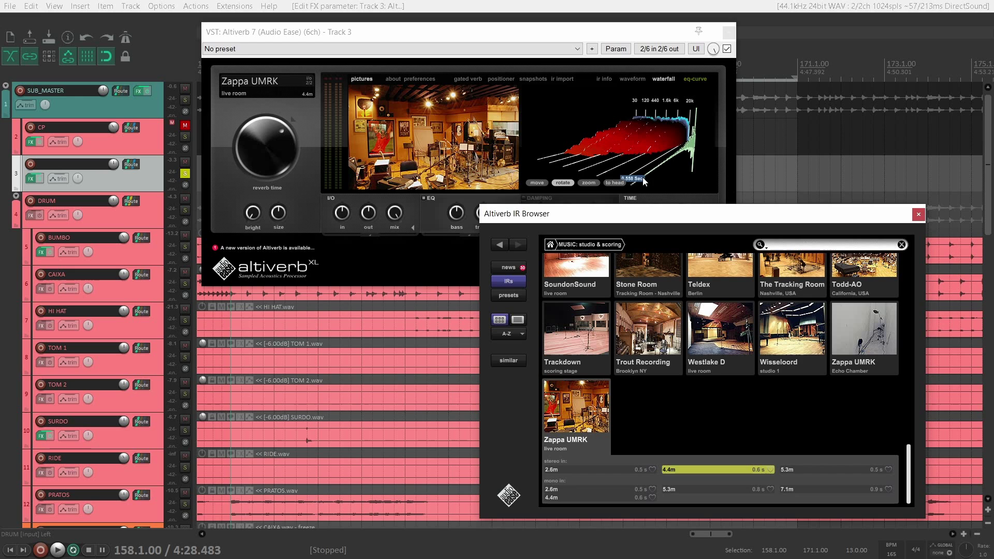
pyautogui.click(815, 471)
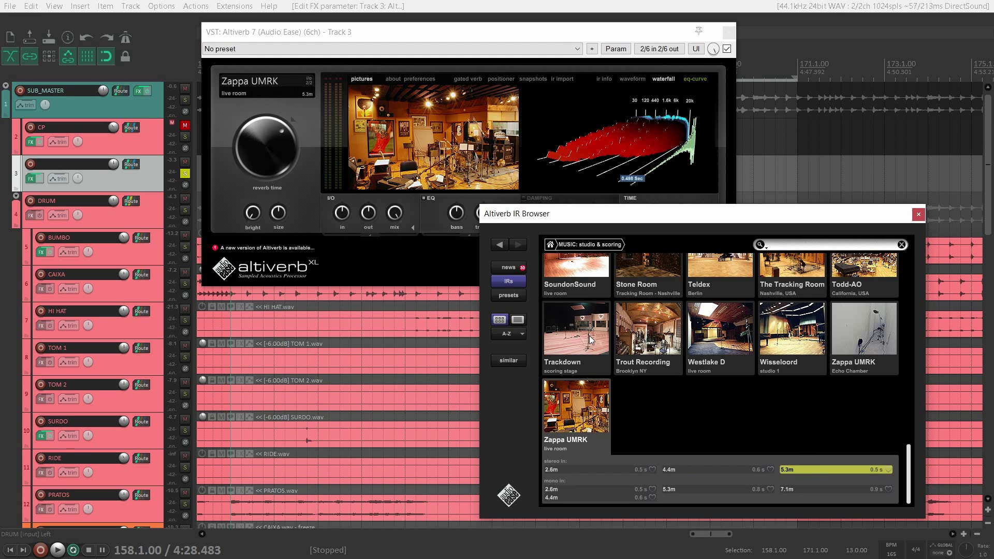
# Set the Zappa UMRK live room to the stereo 2.6m position and audition the reverb during playback
pyautogui.click(592, 469)
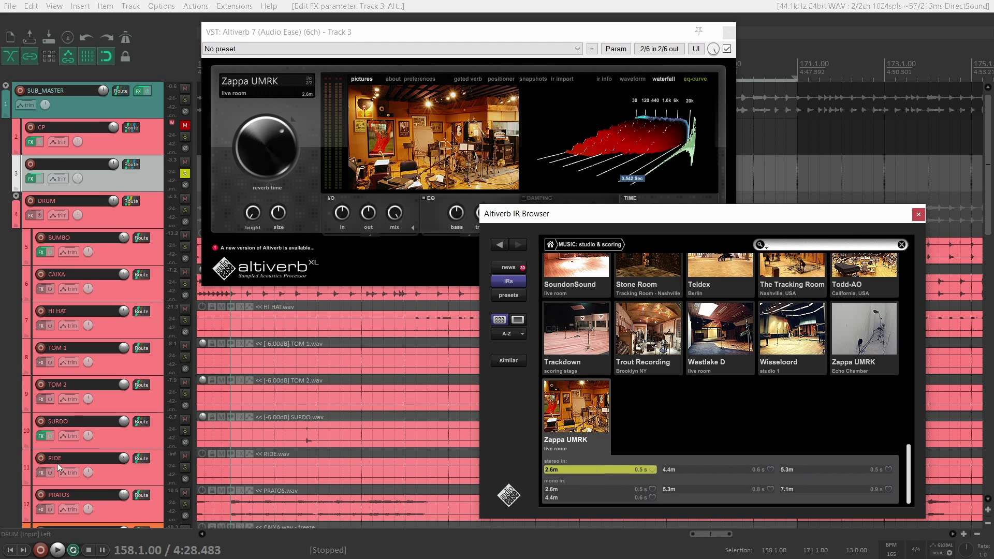
pyautogui.scroll(-4, 66, 466)
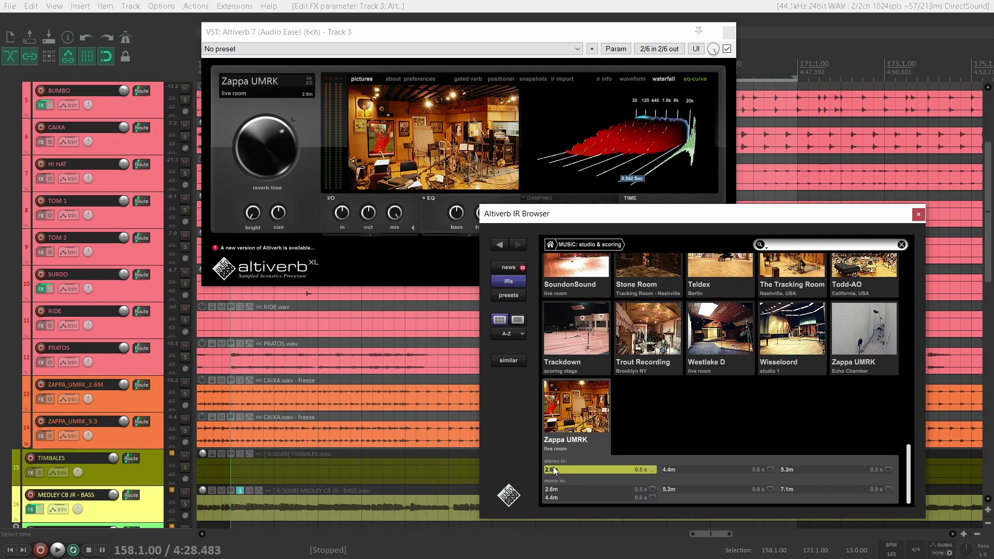
pyautogui.scroll(4, 134, 383)
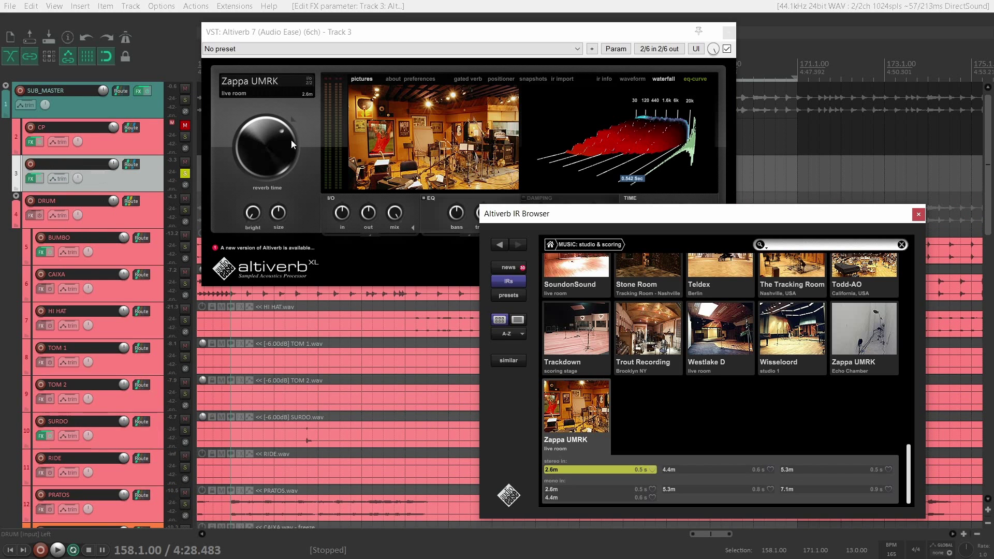
pyautogui.click(169, 41)
pyautogui.press('space')
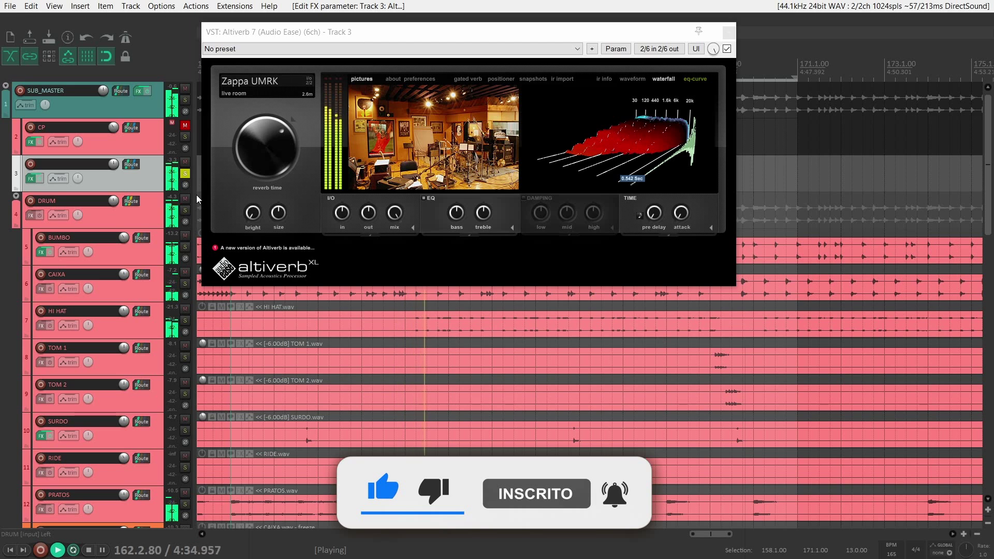
pyautogui.press('space')
# Set the Zappa UMRK live room to the stereo 5.3m position, audition it during playback and close the Altiverb window
pyautogui.click(441, 158)
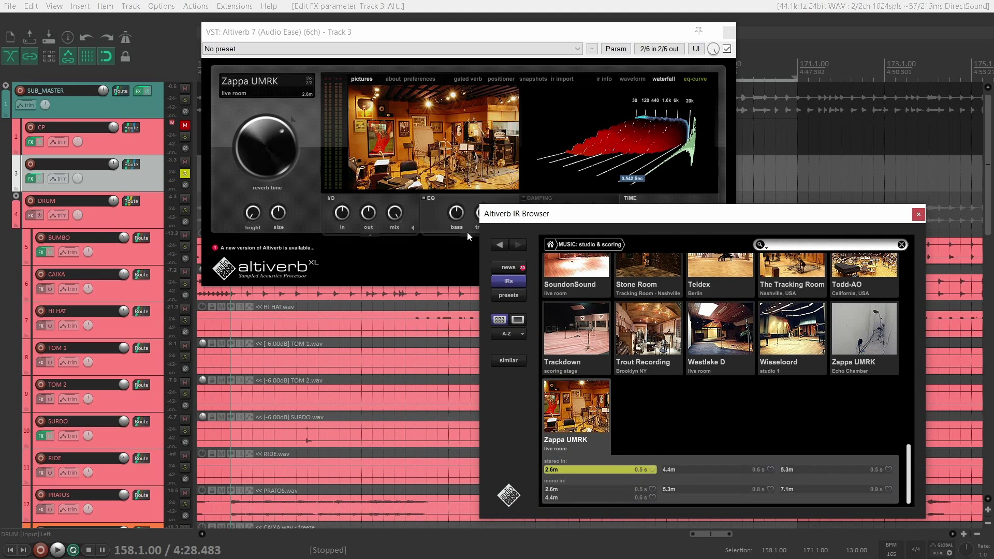
pyautogui.moveTo(366, 170)
pyautogui.click(802, 470)
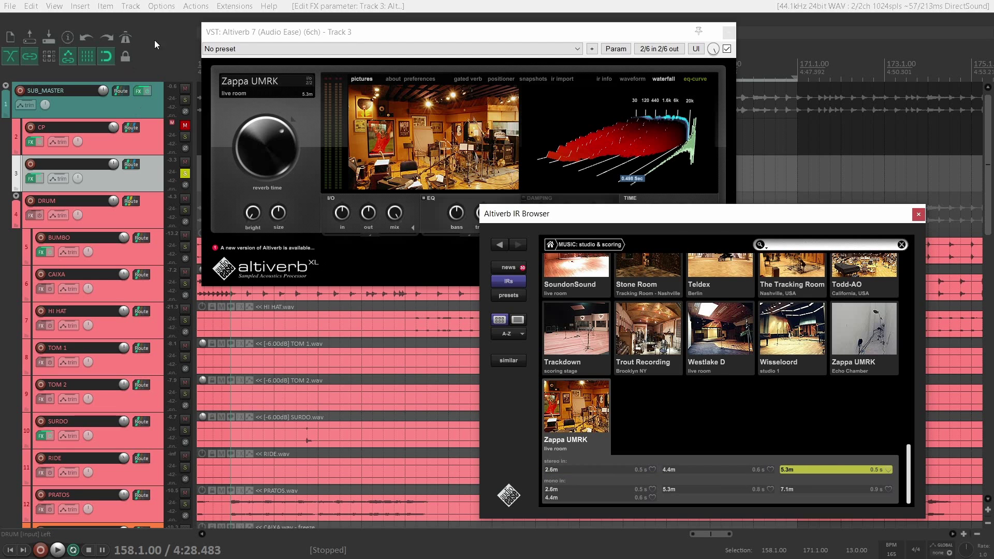
pyautogui.click(170, 32)
pyautogui.press('space')
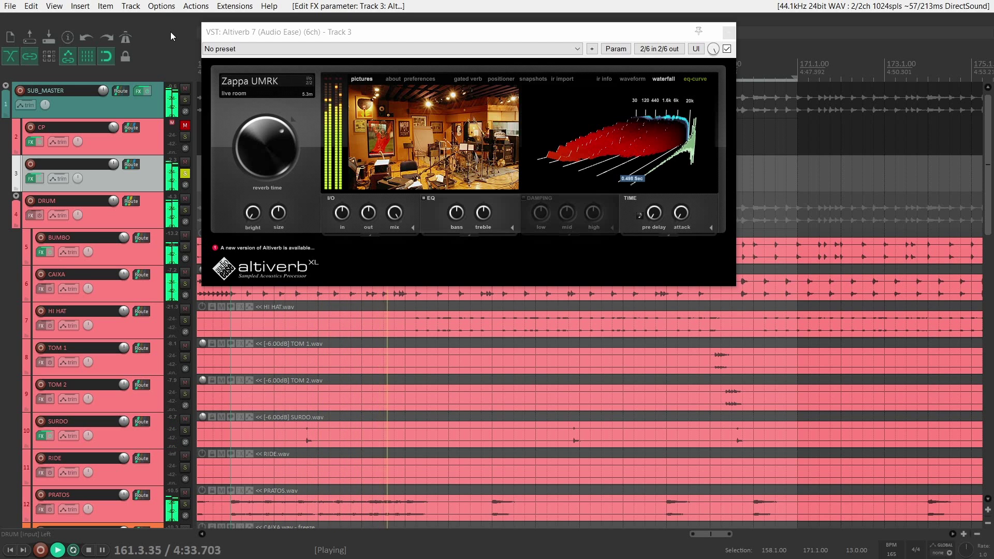
pyautogui.press('space')
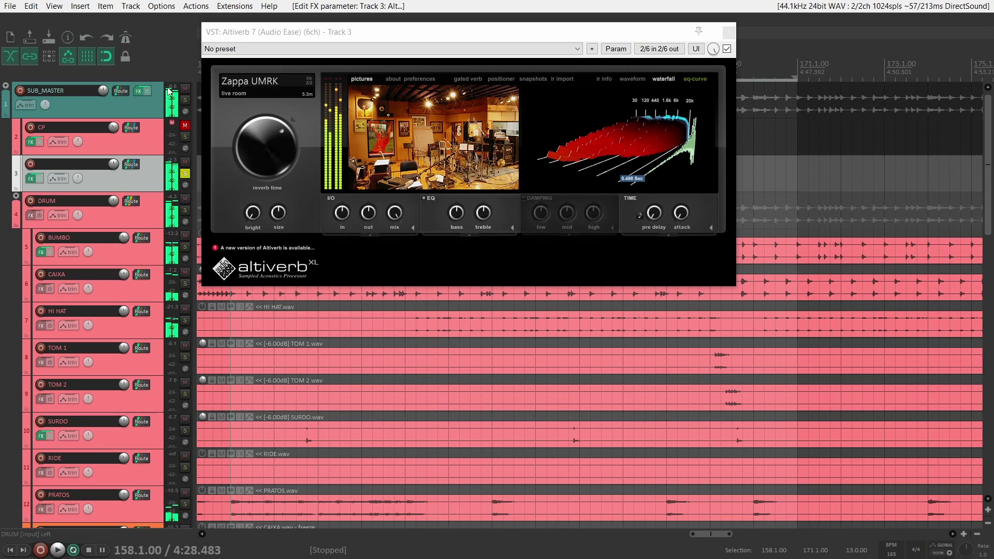
pyautogui.click(728, 32)
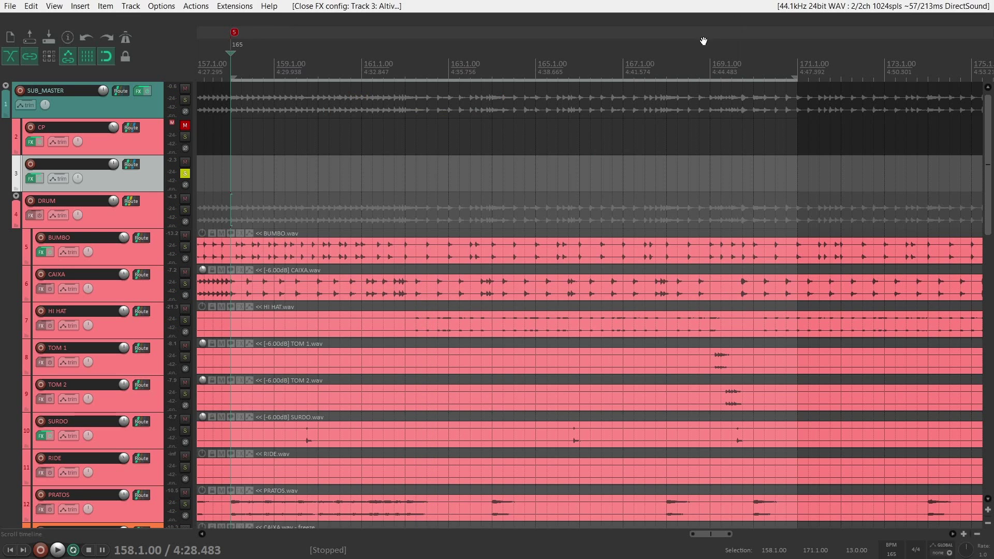
# Freeze the unnamed Altiverb track to stereo
pyautogui.rightClick(143, 175)
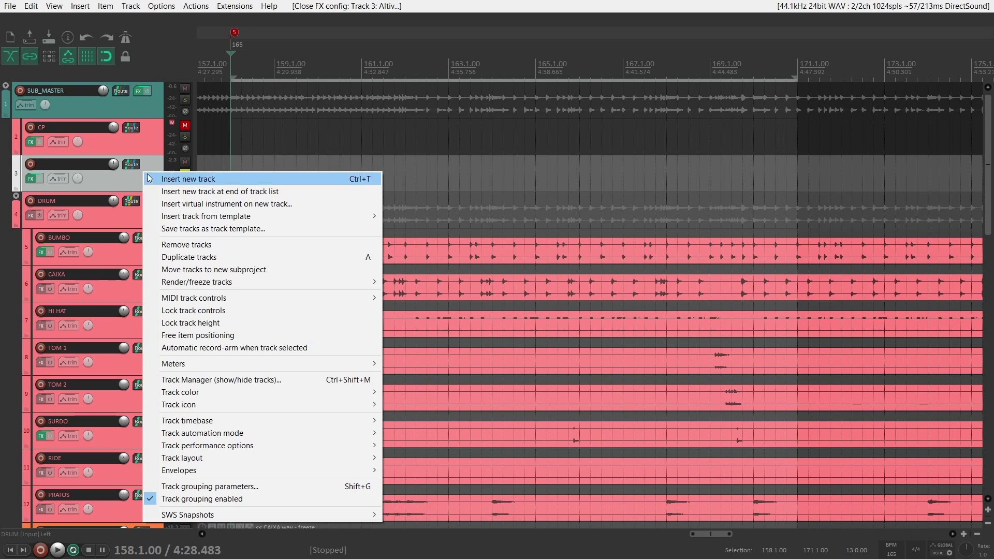
pyautogui.moveTo(307, 285)
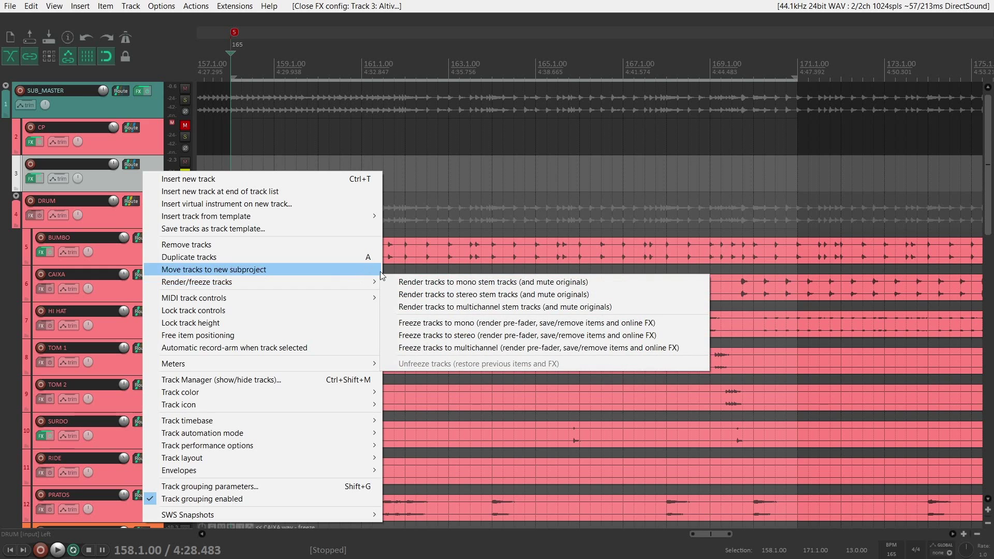
pyautogui.click(433, 337)
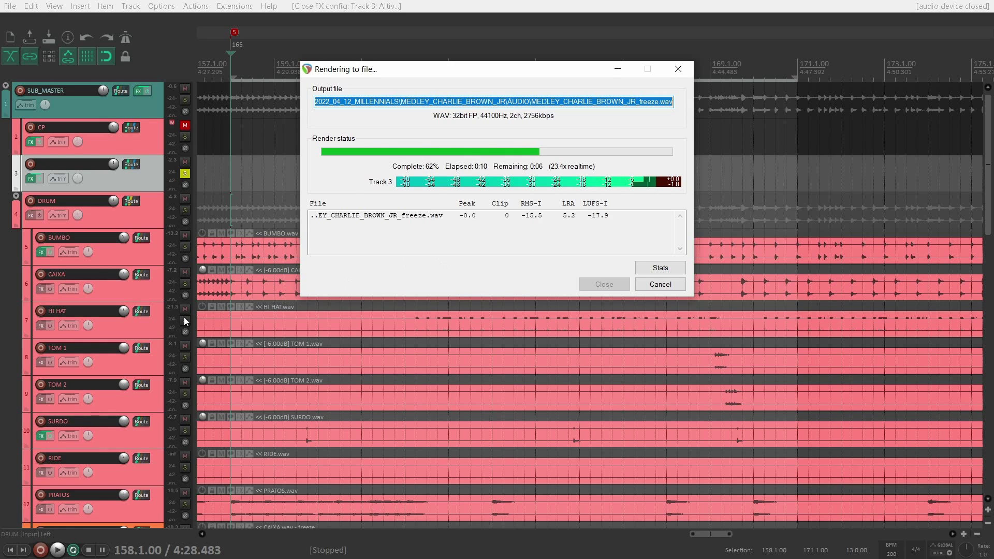
# Move the frozen reverb track directly below PRATOS, above ZAPPA_UMRK_2.6M, and play it back soloed
pyautogui.scroll(-3, 107, 322)
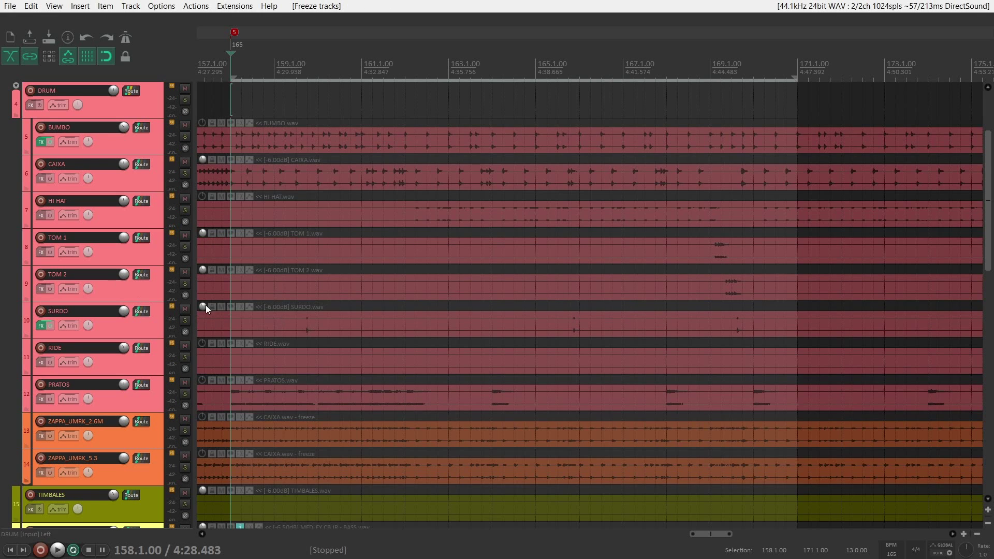
pyautogui.click(213, 160)
pyautogui.moveTo(150, 180); pyautogui.dragTo(115, 416)
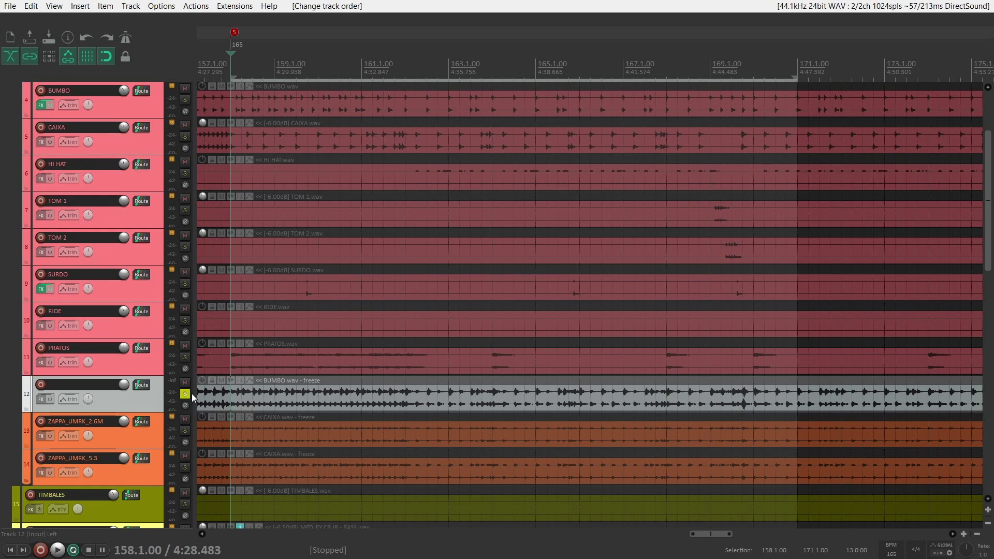
pyautogui.press('space')
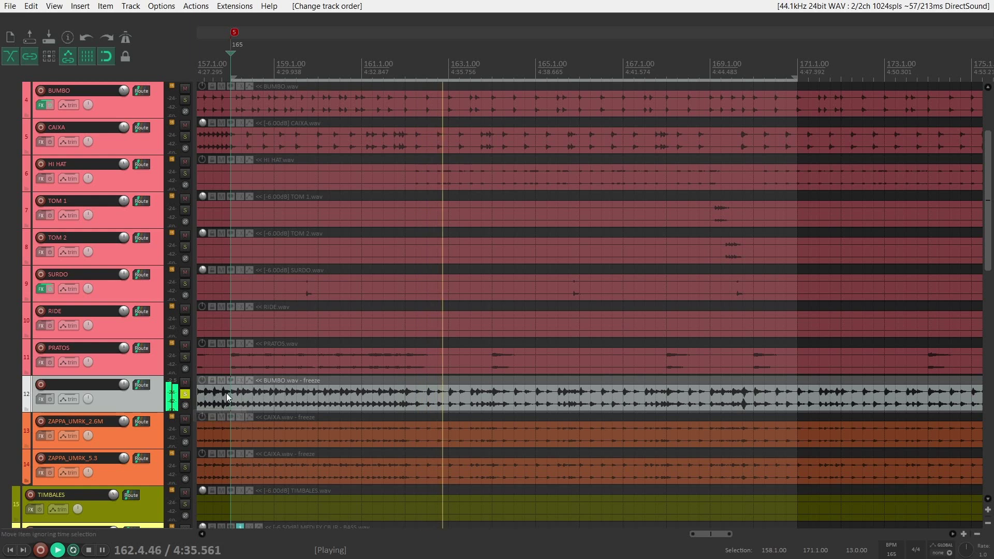
pyautogui.press('space')
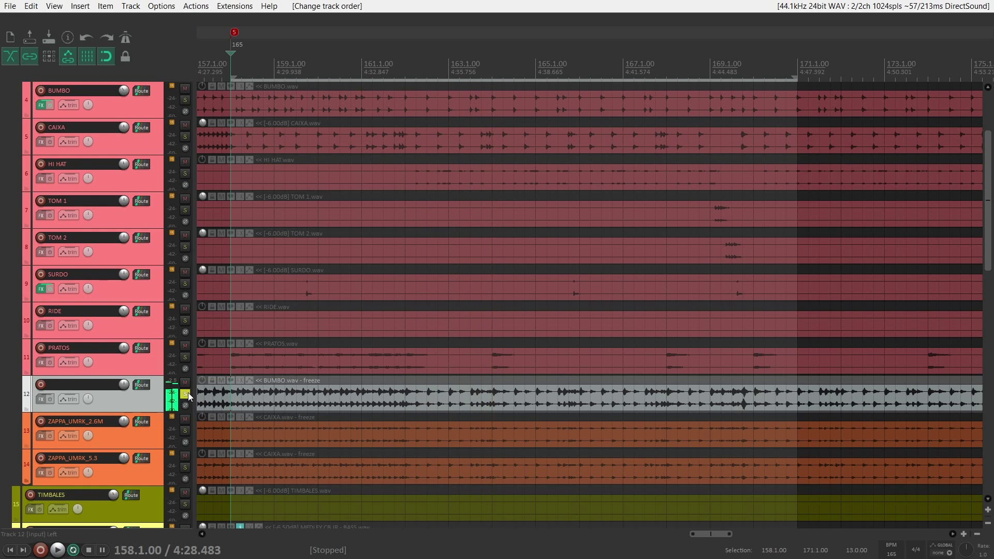
# Unsolo and delete the unnamed frozen reverb track below PRATOS
pyautogui.click(186, 395)
pyautogui.press('Delete')
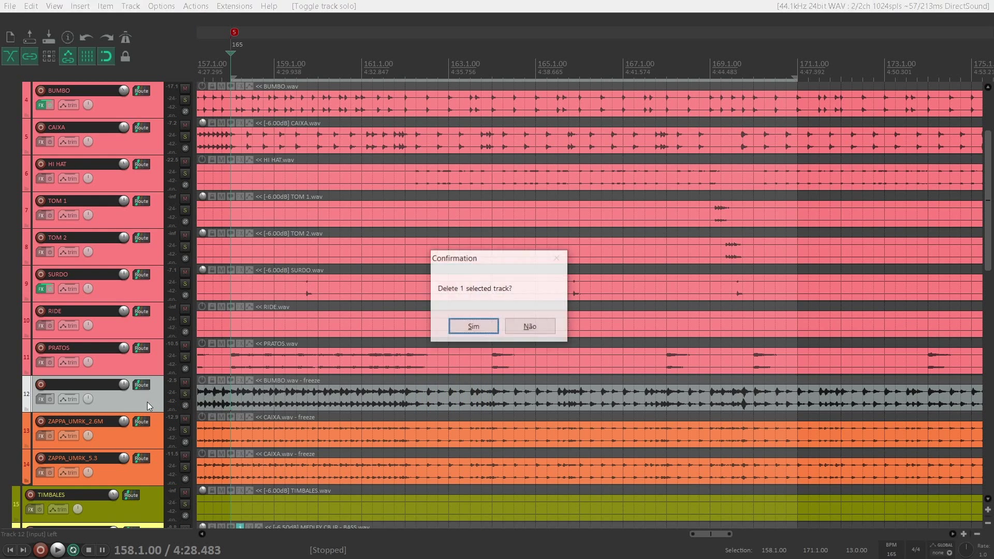
pyautogui.press('Return')
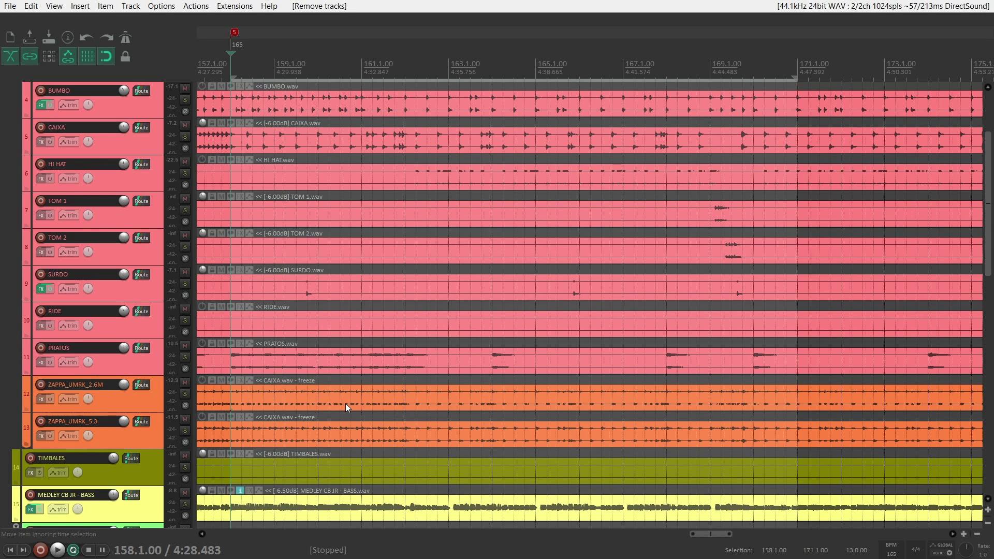
# Review the routing and sends of the DRUM folder track and close its routing window
pyautogui.scroll(3, 130, 259)
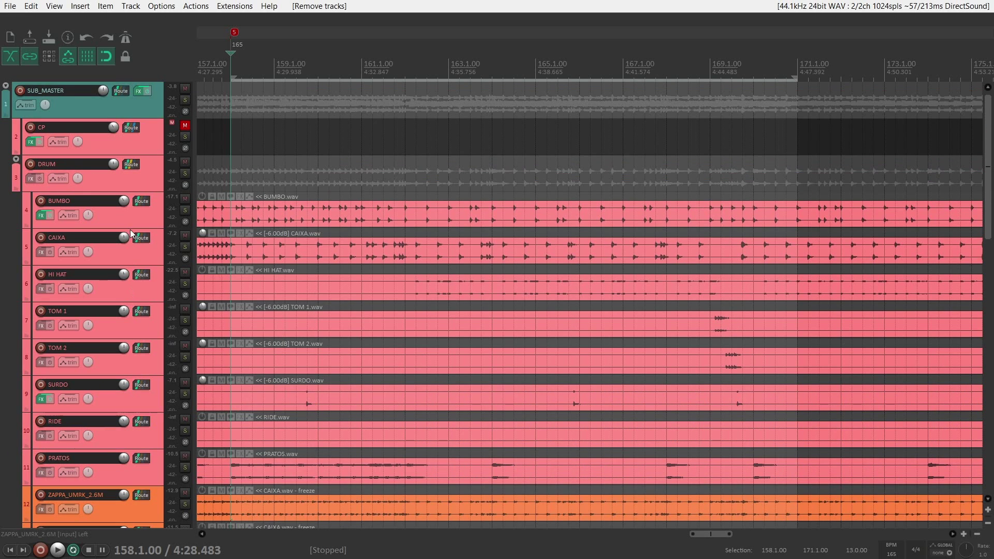
pyautogui.click(132, 165)
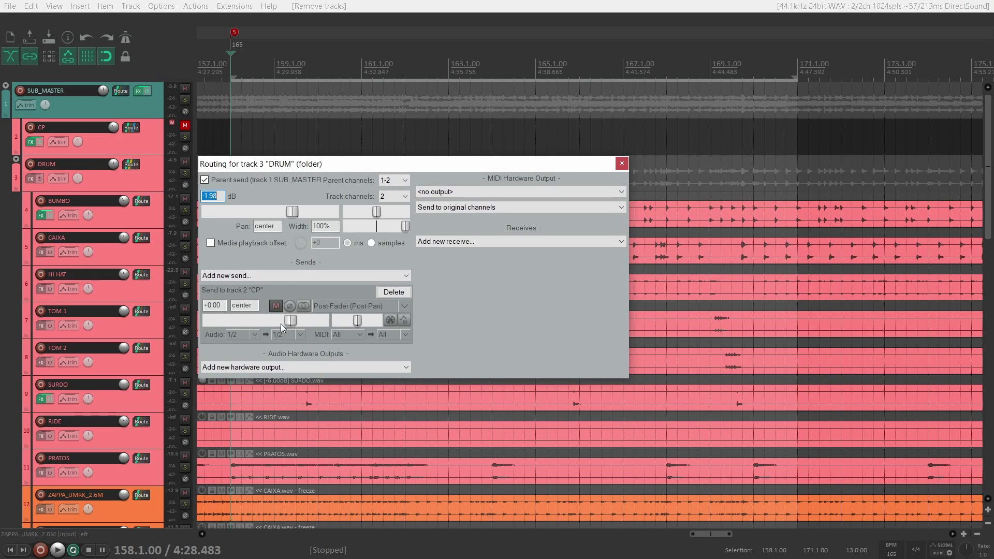
pyautogui.click(622, 164)
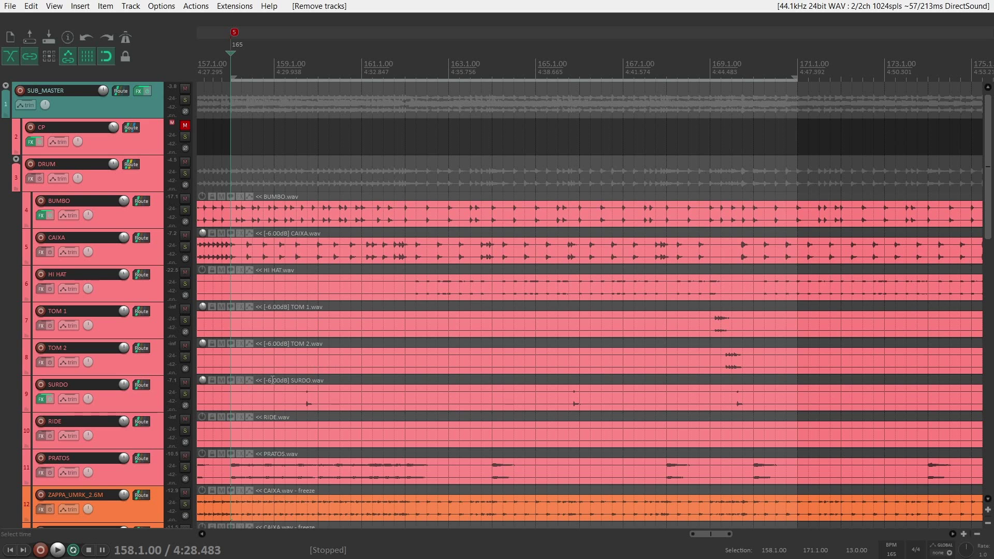
pyautogui.scroll(-3, 309, 365)
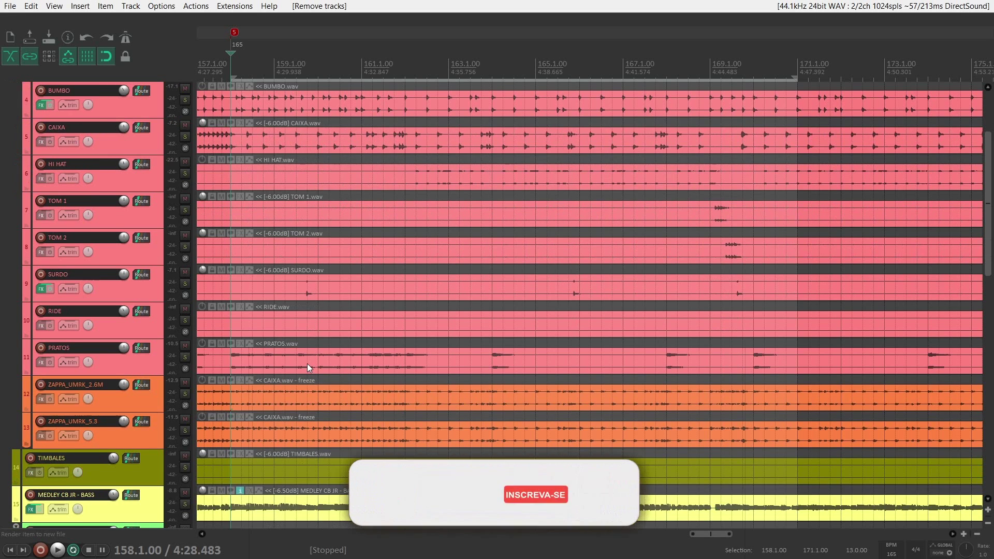
pyautogui.click(154, 402)
pyautogui.click(157, 429)
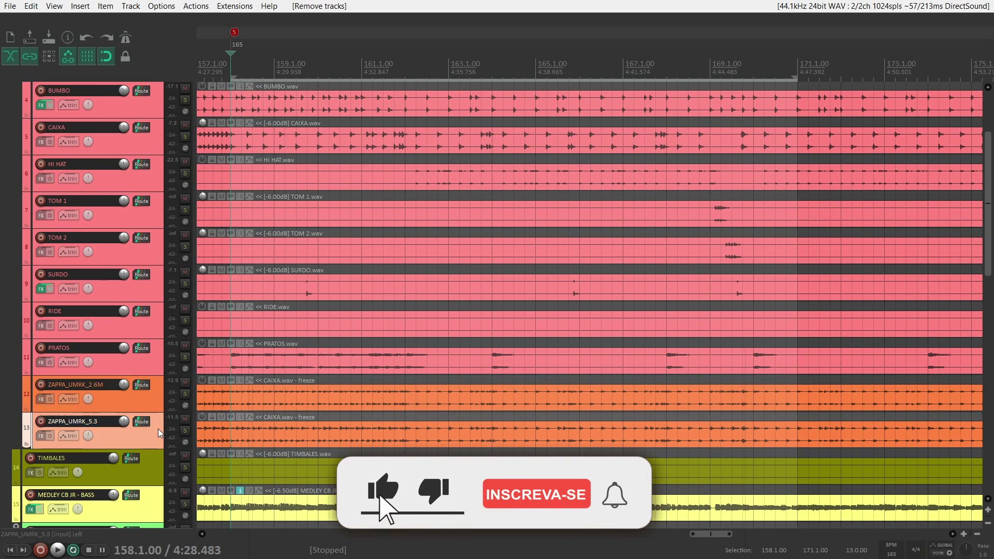
pyautogui.click(155, 401)
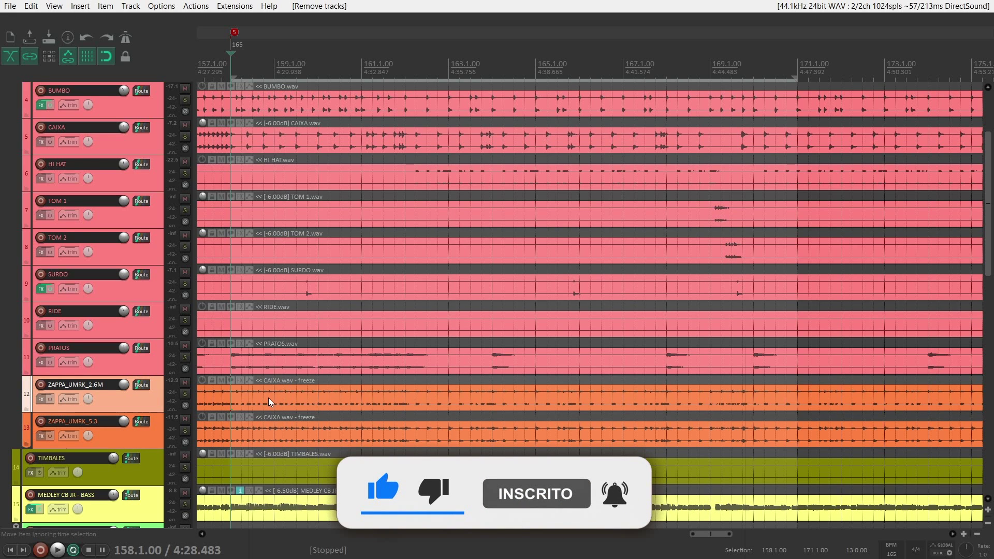
pyautogui.click(143, 440)
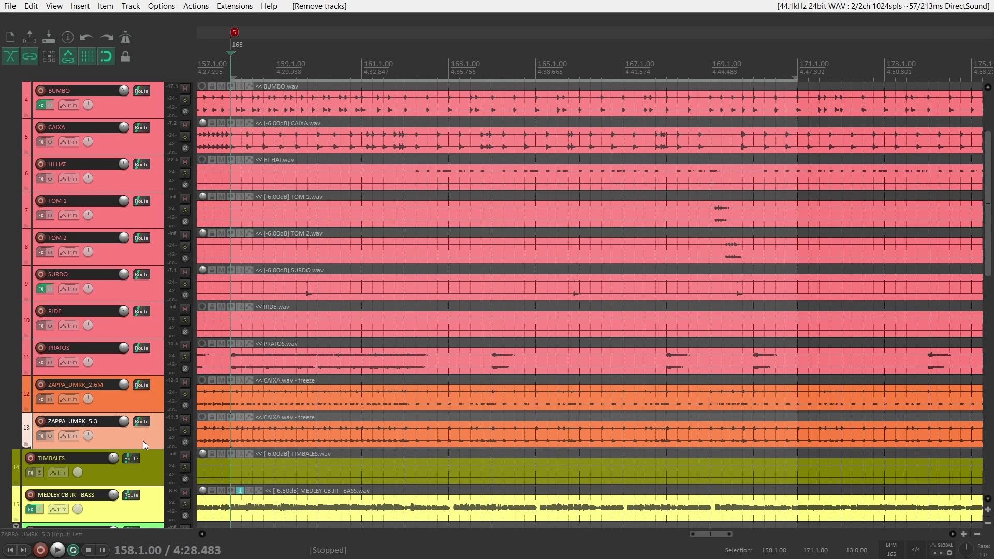
# Solo the DRUM folder in the mixer, with ZAPPA_UMRK_2.6M and ZAPPA_UMRK_5.3 muted, and start playback of the dry drums
pyautogui.hotkey('ctrl', 'm')
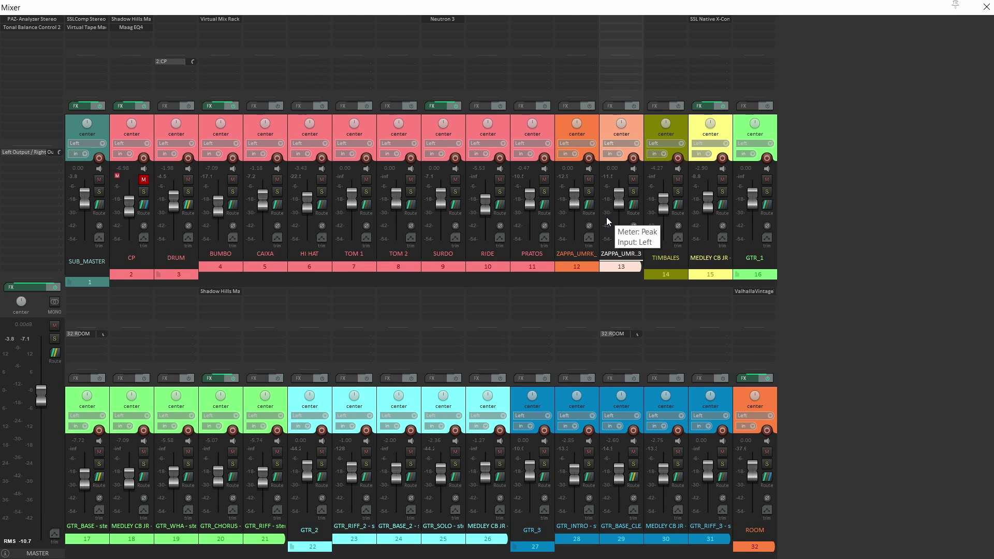
pyautogui.click(190, 191)
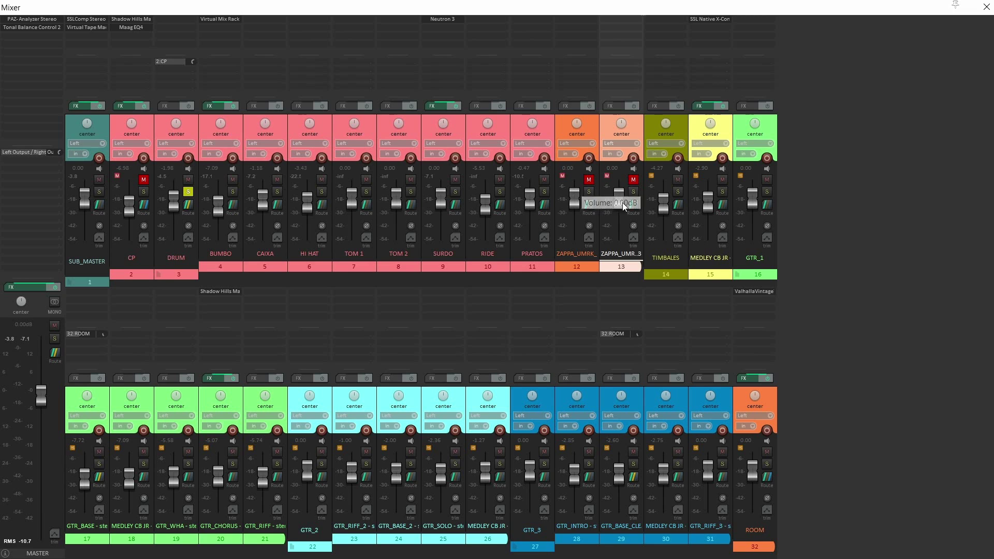
pyautogui.press('space')
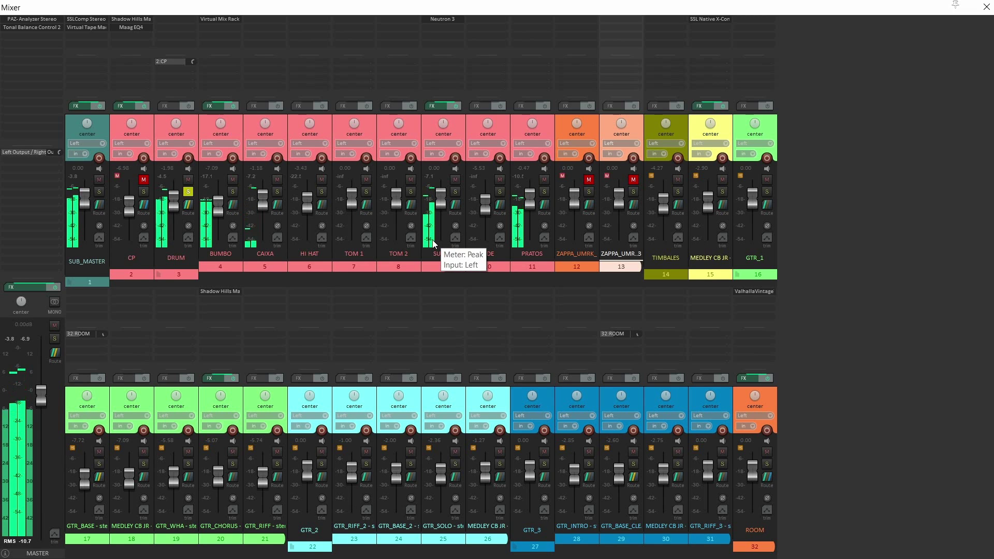
# Audition the drums with ZAPPA_UMRK_2.6M and ZAPPA_UMRK_5.3 unmuted one after the other, and mute both again
pyautogui.click(589, 179)
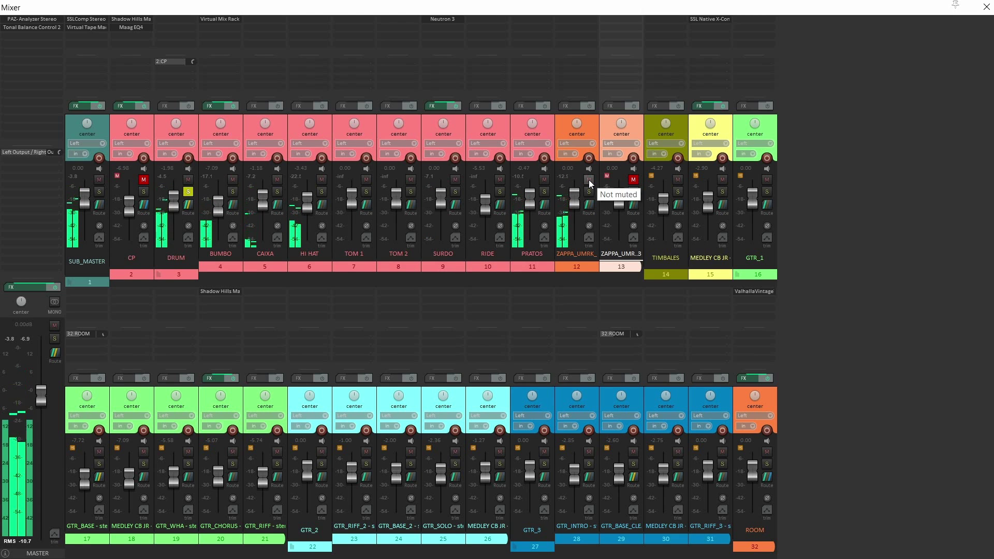
pyautogui.click(632, 180)
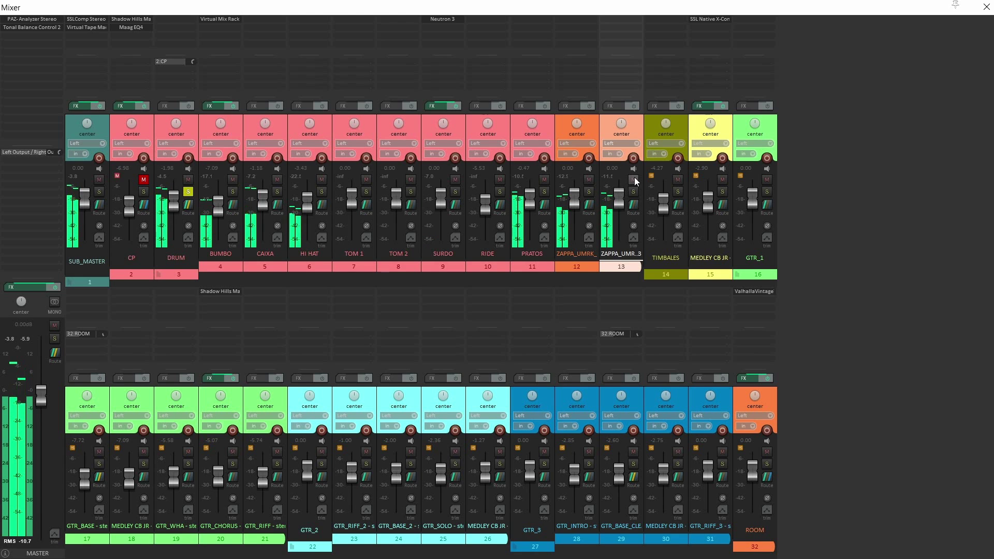
pyautogui.click(634, 179)
pyautogui.click(589, 179)
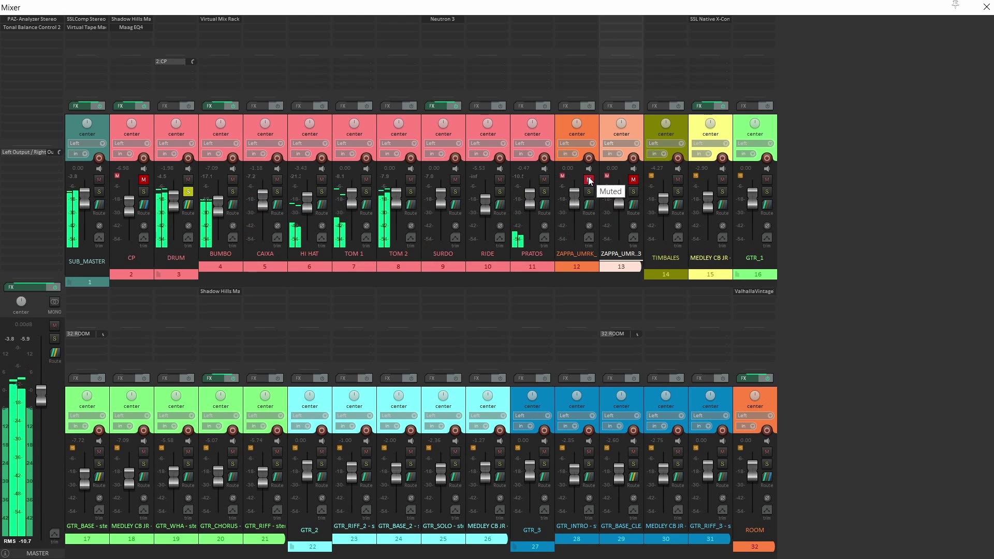
# Compare ZAPPA_UMRK_2.6M and ZAPPA_UMRK_5.3 individually against the dry drums during playback, and leave both room tracks unmuted
pyautogui.click(590, 179)
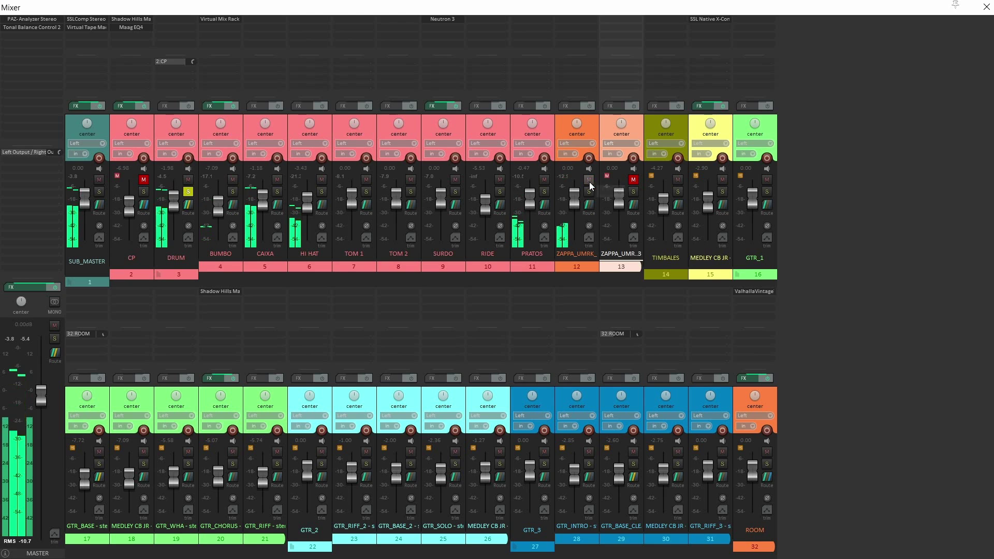
pyautogui.click(633, 179)
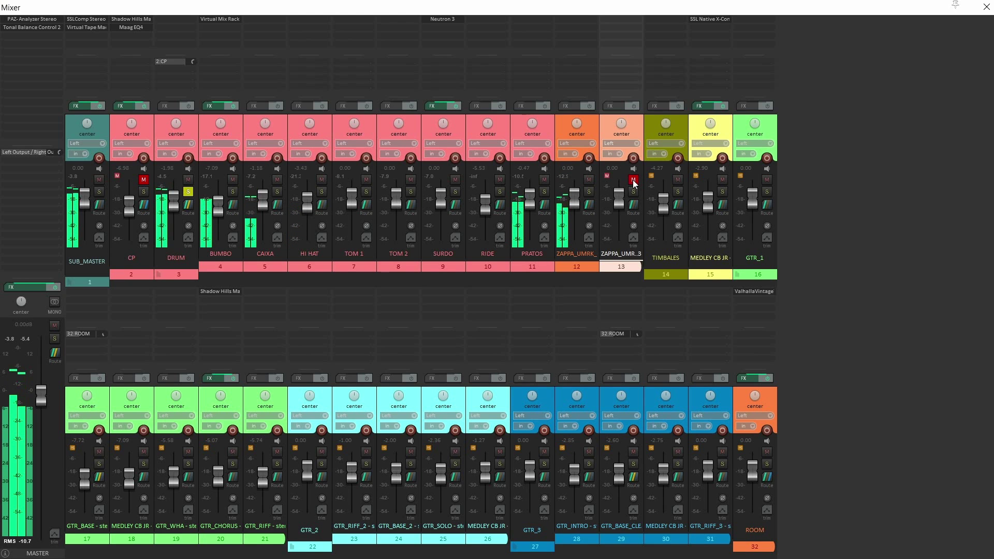
pyautogui.click(587, 179)
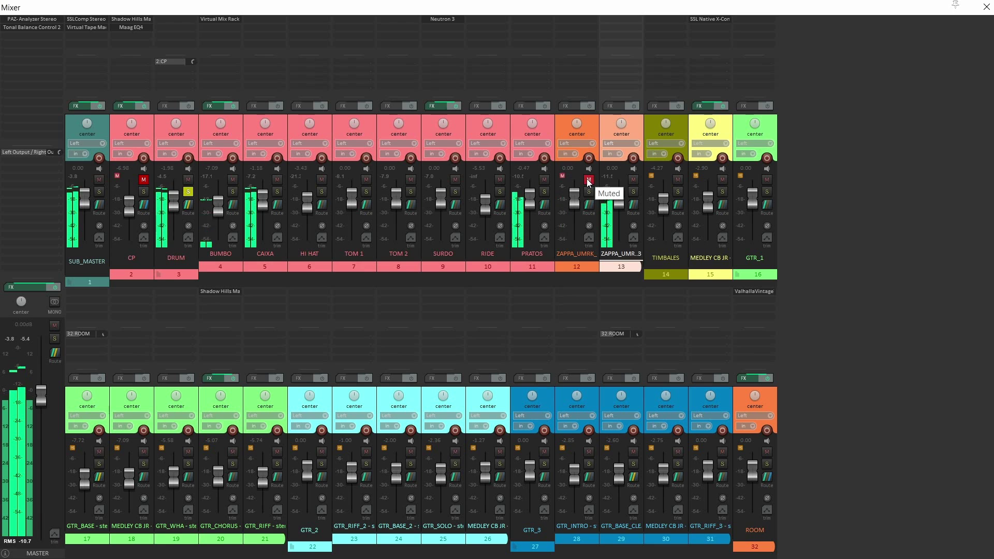
pyautogui.click(632, 180)
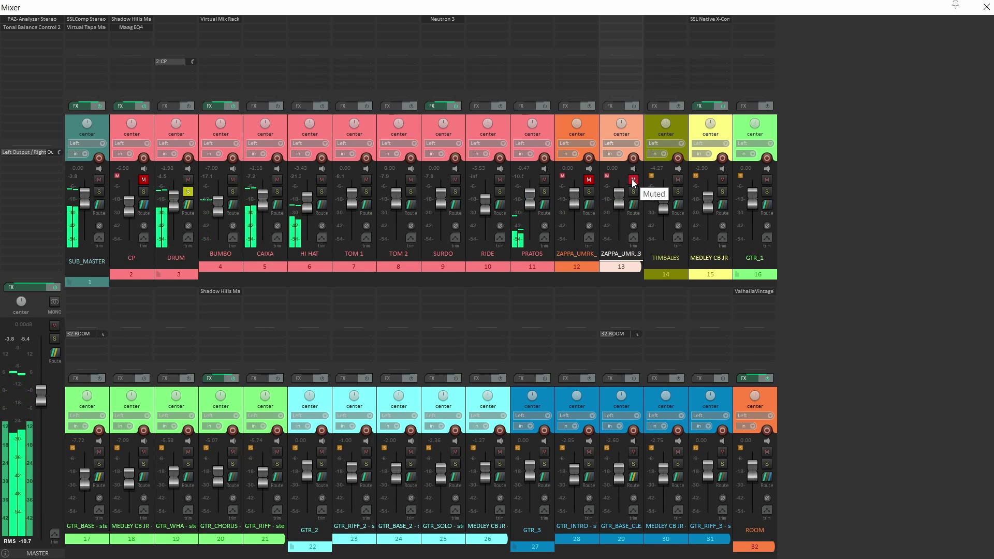
pyautogui.click(633, 180)
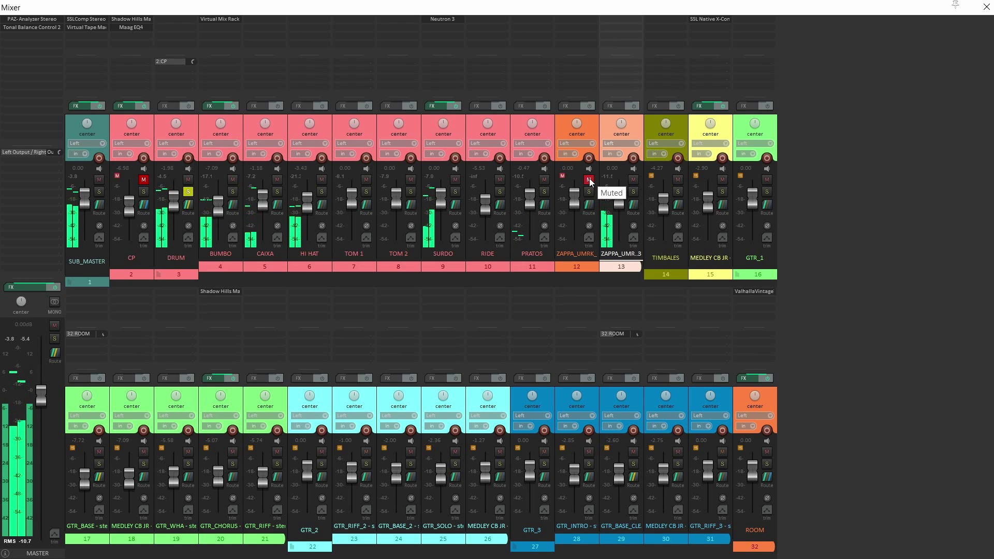
pyautogui.click(590, 180)
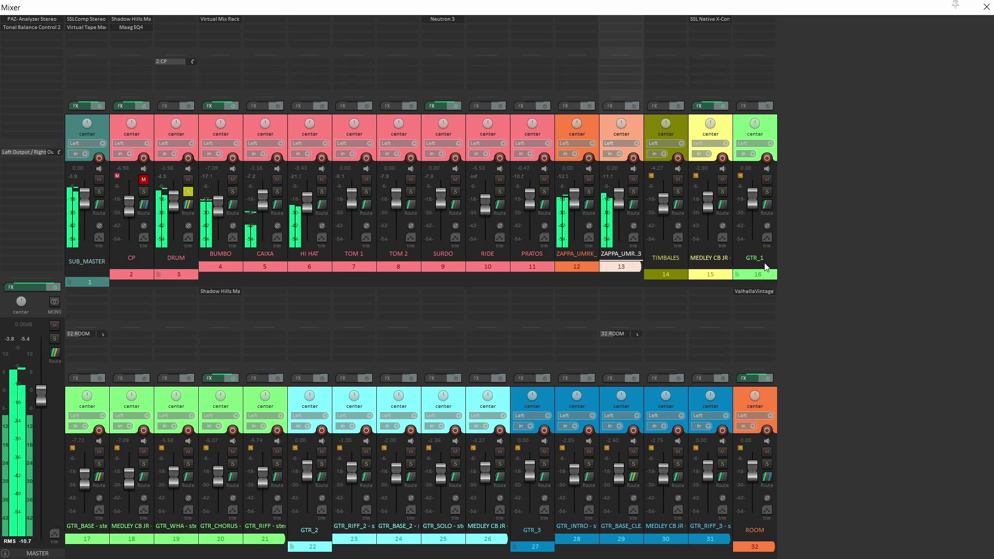